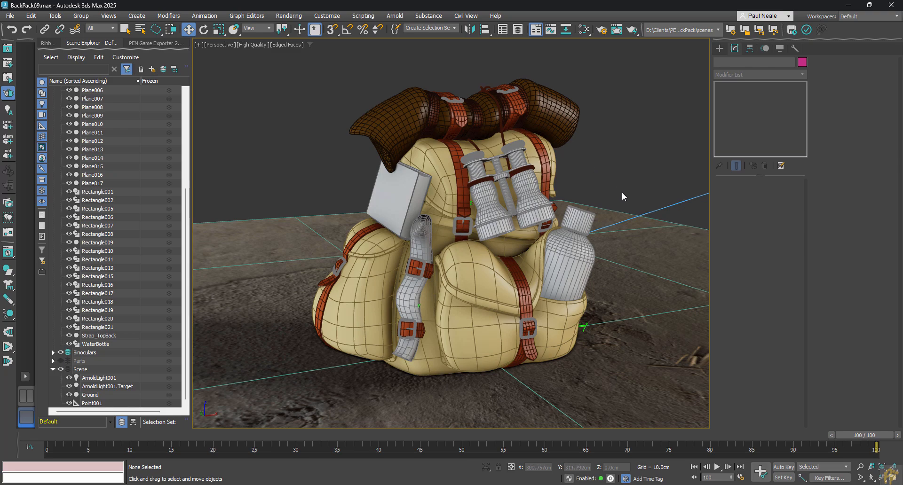
# Frame the whole backpack in the perspective view and create a physical camera from that view.
pyautogui.keyDown('alt'); pyautogui.moveTo(622, 192); pyautogui.dragTo(608, 289, button='middle'); pyautogui.keyUp('alt')
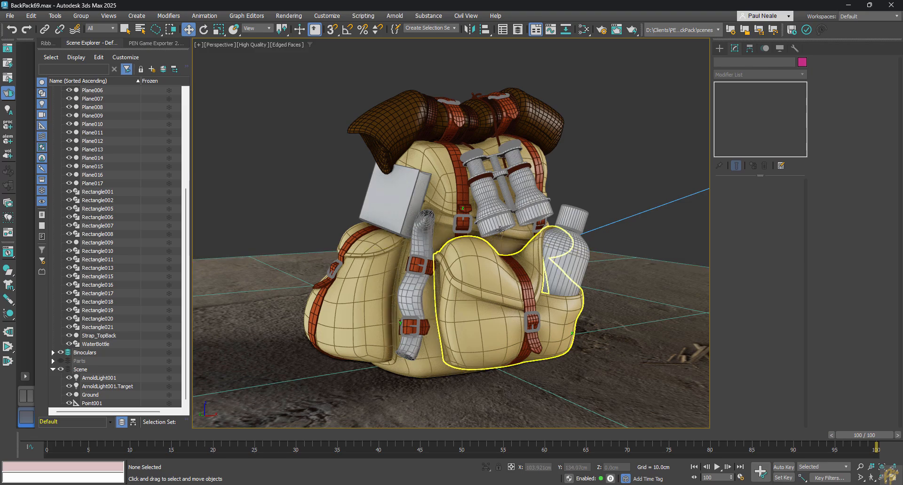
pyautogui.keyDown('alt'); pyautogui.moveTo(529, 295); pyautogui.dragTo(568, 285, button='middle'); pyautogui.keyUp('alt')
pyautogui.scroll(1, 548, 294)
pyautogui.keyDown('alt'); pyautogui.moveTo(493, 262); pyautogui.dragTo(501, 294, button='middle'); pyautogui.keyUp('alt')
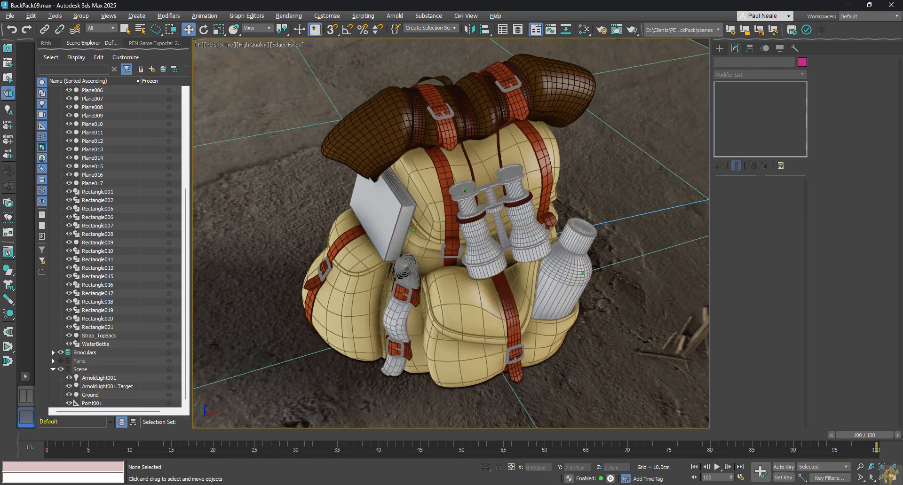
pyautogui.scroll(-5, 503, 293)
pyautogui.keyDown('alt'); pyautogui.moveTo(510, 250); pyautogui.dragTo(489, 219, button='middle'); pyautogui.keyUp('alt')
pyautogui.scroll(5, 446, 212)
pyautogui.scroll(2, 446, 212)
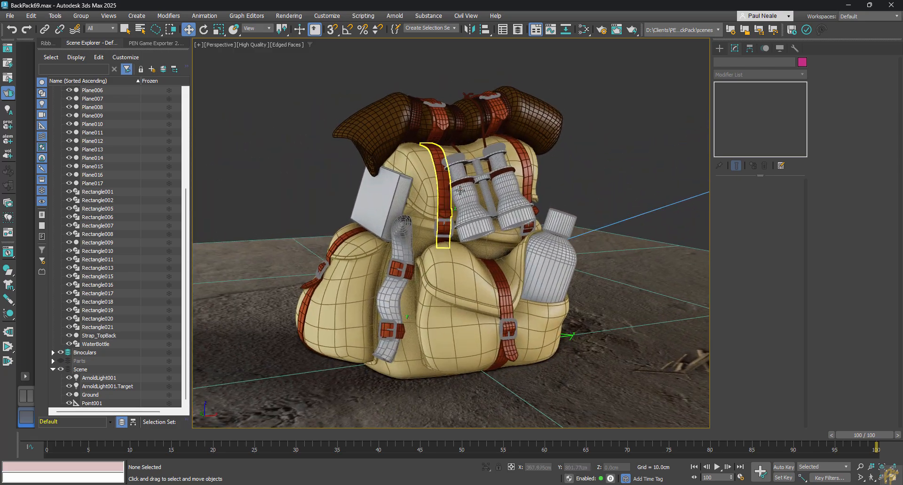
pyautogui.hotkey('ctrl', 'c')
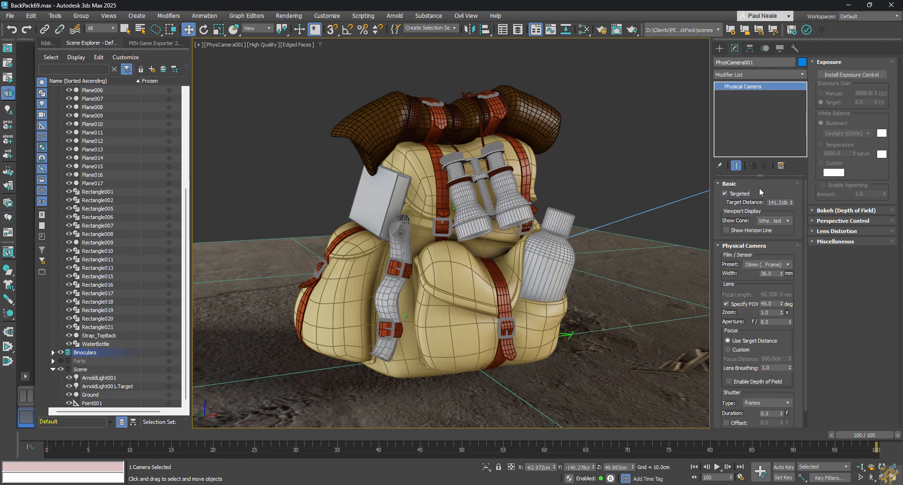
# Return to the perspective view and examine the physical camera's placement and view cone relative to the backpack.
pyautogui.moveTo(588, 179); pyautogui.dragTo(542, 268, button='middle')
pyautogui.press('p')
pyautogui.scroll(-8, 543, 267)
pyautogui.keyDown('alt'); pyautogui.moveTo(575, 298); pyautogui.dragTo(558, 335, button='middle'); pyautogui.keyUp('alt')
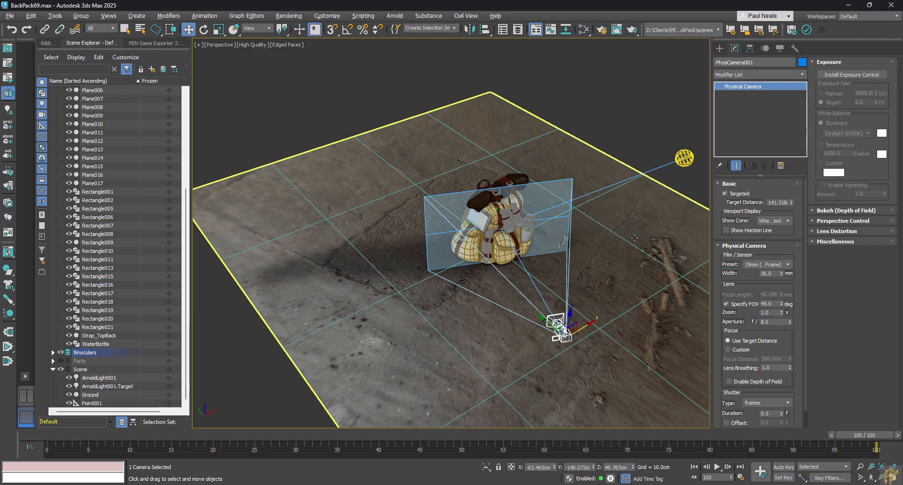
pyautogui.keyDown('alt'); pyautogui.moveTo(499, 271); pyautogui.dragTo(530, 274, button='middle'); pyautogui.keyUp('alt')
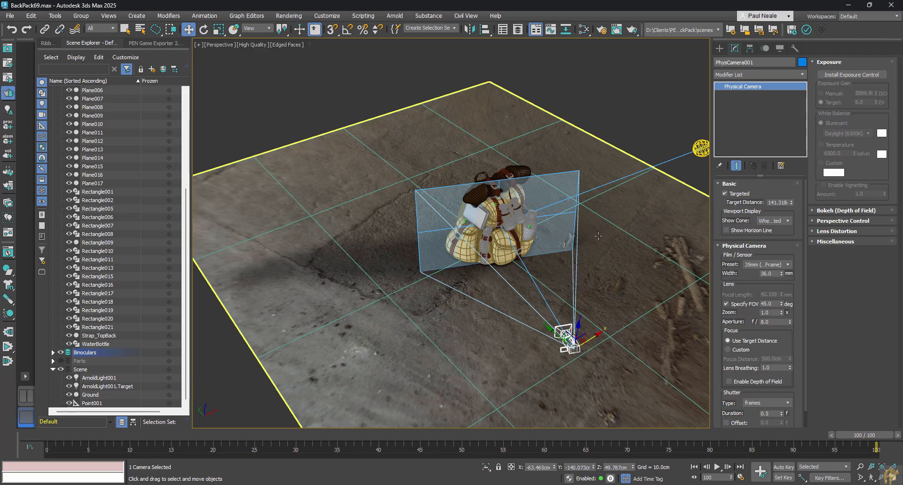
pyautogui.keyDown('alt'); pyautogui.moveTo(571, 316); pyautogui.dragTo(520, 331, button='middle'); pyautogui.keyUp('alt')
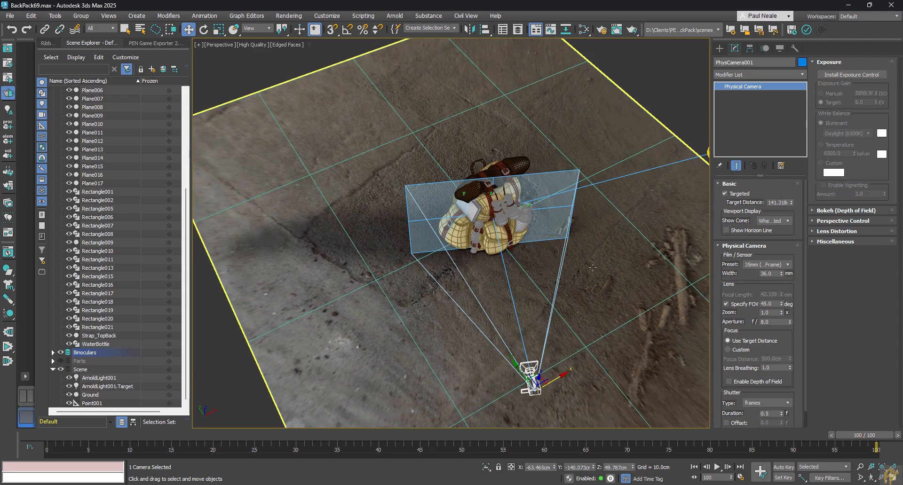
pyautogui.moveTo(593, 270); pyautogui.dragTo(548, 247, button='middle')
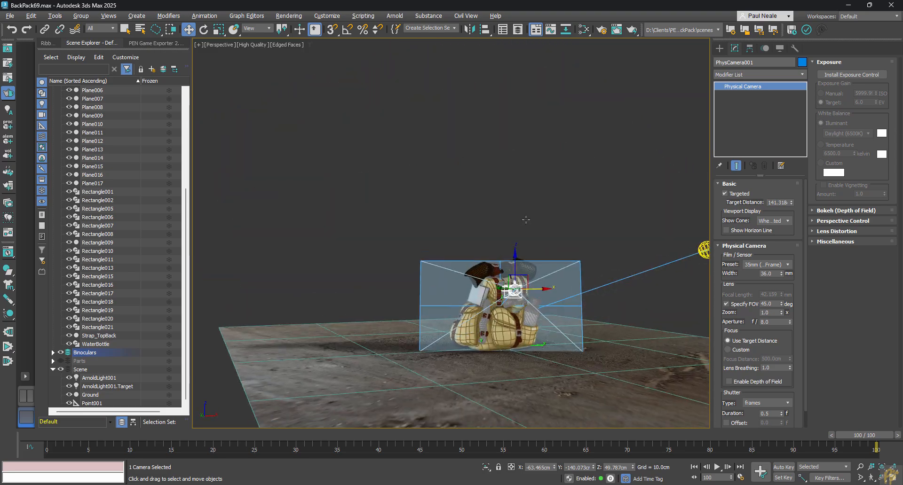
pyautogui.scroll(6, 515, 295)
pyautogui.moveTo(513, 297); pyautogui.dragTo(583, 235, button='middle')
pyautogui.moveTo(464, 277); pyautogui.dragTo(414, 282, button='middle')
pyautogui.scroll(-4, 625, 249)
# Draw a circle spline with a radius of about 71.7 cm on the ground around the backpack.
pyautogui.keyDown('alt'); pyautogui.moveTo(629, 268); pyautogui.dragTo(548, 235, button='middle'); pyautogui.keyUp('alt')
pyautogui.moveTo(548, 235); pyautogui.dragTo(492, 279, button='middle')
pyautogui.keyDown('ctrl'); pyautogui.rightClick(557, 269); pyautogui.keyUp('ctrl')
pyautogui.click(593, 231)
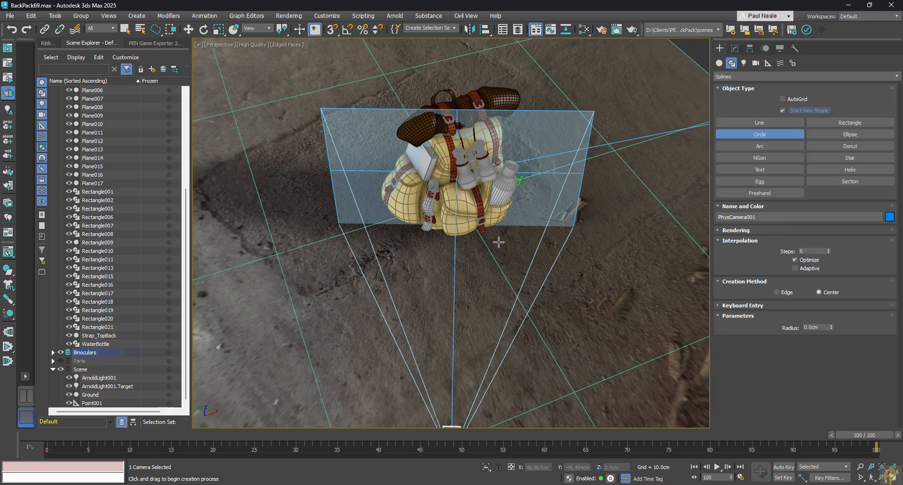
pyautogui.moveTo(460, 202); pyautogui.dragTo(489, 320)
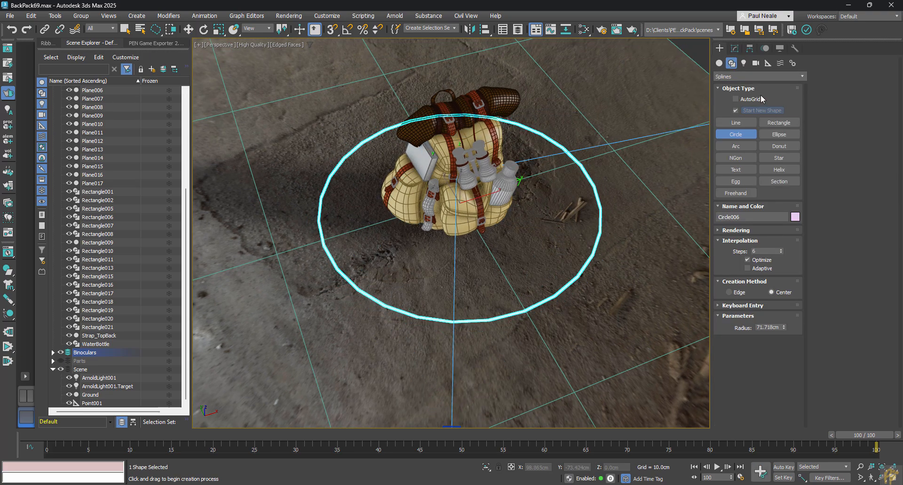
# Turn off the circle's rendering in renderer and viewport, and enlarge its radius to about 102.6 cm.
pyautogui.click(735, 47)
pyautogui.click(735, 183)
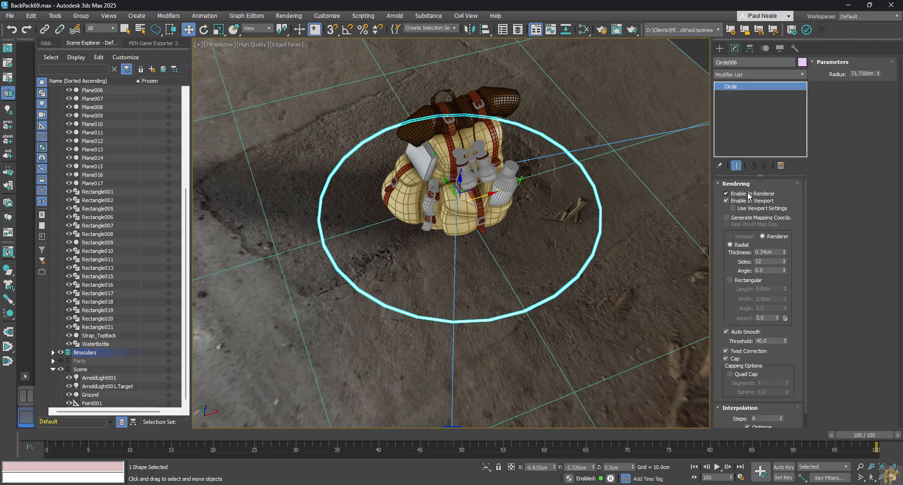
pyautogui.click(727, 201)
pyautogui.keyDown('alt'); pyautogui.moveTo(554, 249); pyautogui.dragTo(592, 289, button='middle'); pyautogui.keyUp('alt')
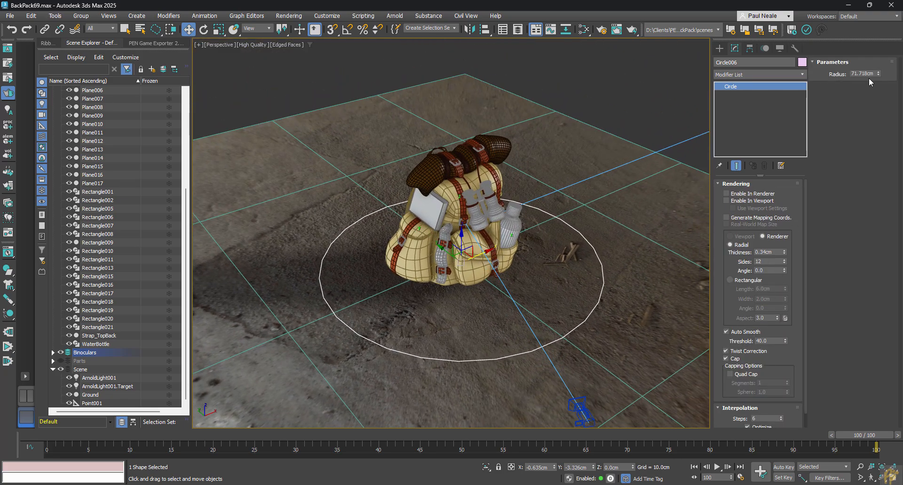
pyautogui.moveTo(878, 75); pyautogui.dragTo(876, 40)
pyautogui.keyDown('alt'); pyautogui.moveTo(643, 213); pyautogui.dragTo(630, 213, button='middle'); pyautogui.keyUp('alt')
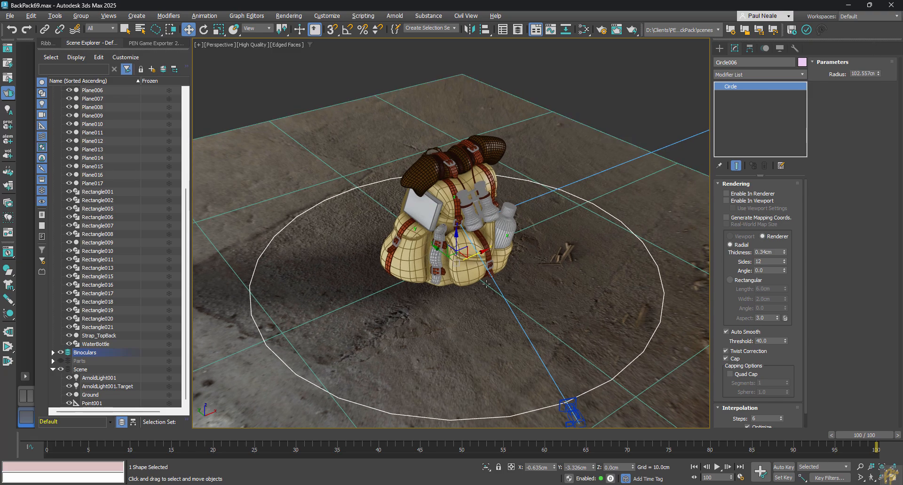
pyautogui.hotkey('alt', 'a')
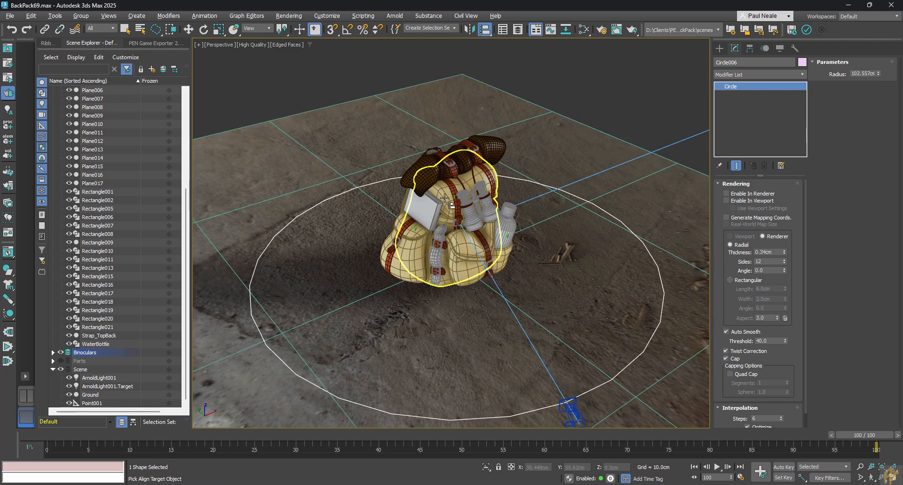
pyautogui.click(445, 199)
pyautogui.click(489, 324)
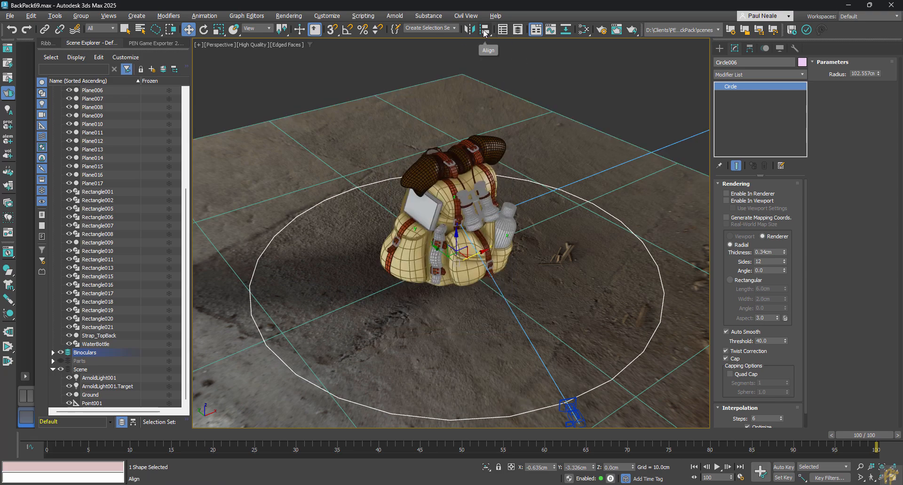
# Align the circle's pivot point to the center of the main backpack body in X, Y and Z position.
pyautogui.keyDown('alt'); pyautogui.moveTo(523, 175); pyautogui.dragTo(517, 176, button='middle'); pyautogui.keyUp('alt')
pyautogui.hotkey('alt', 'a')
pyautogui.click(442, 198)
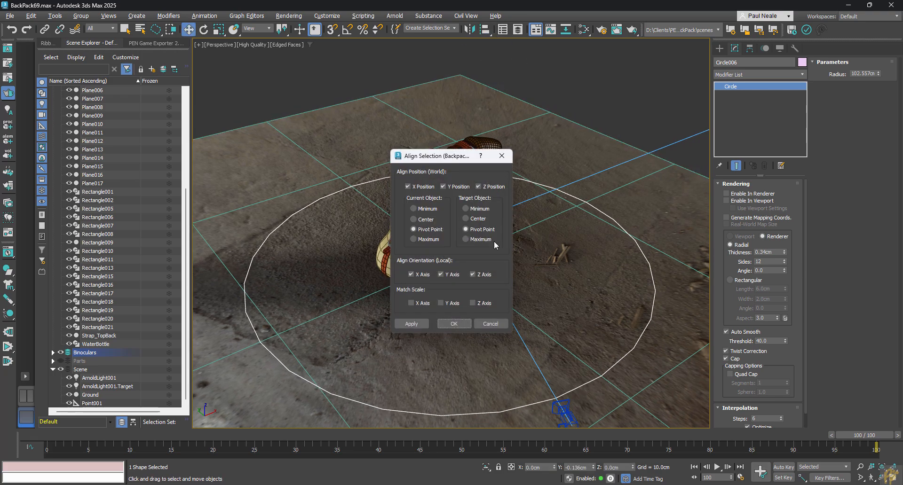
pyautogui.click(466, 219)
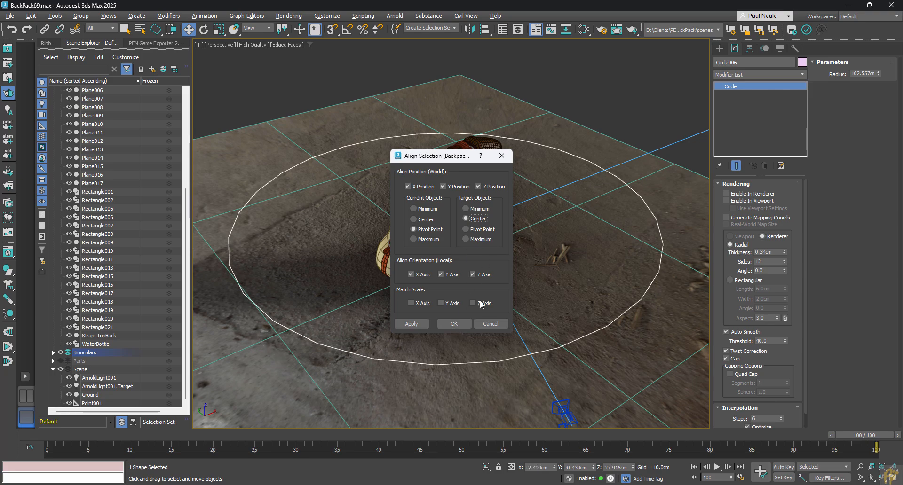
pyautogui.click(454, 324)
# Select the physical camera and set the default in/out tangents for new keys to Linear.
pyautogui.keyDown('alt'); pyautogui.moveTo(456, 283); pyautogui.dragTo(602, 325, button='middle'); pyautogui.keyUp('alt')
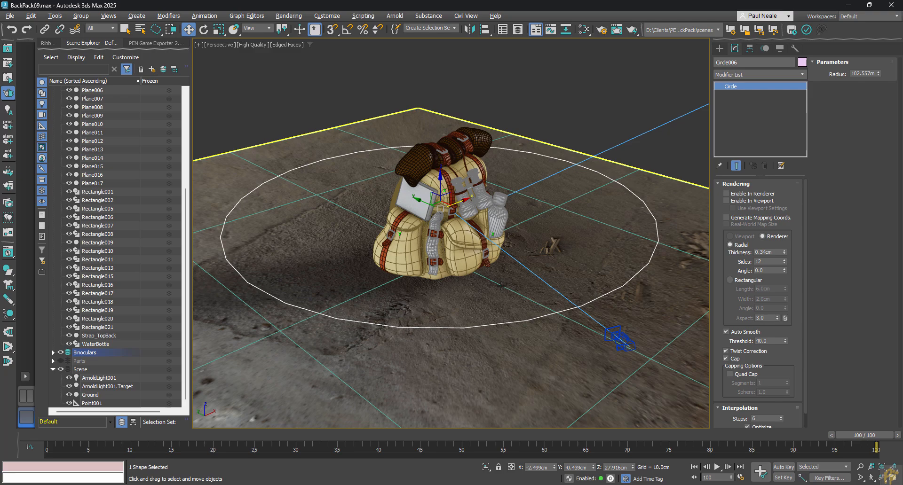
pyautogui.rightClick(623, 338)
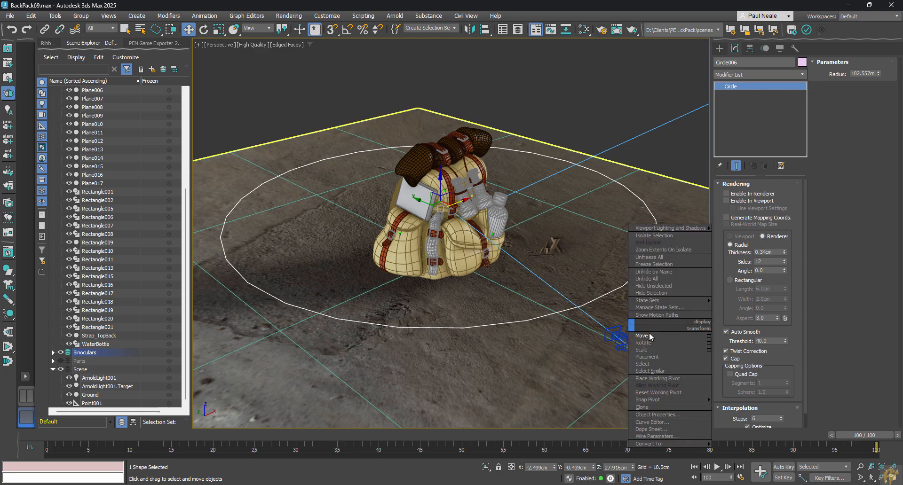
pyautogui.click(621, 336)
pyautogui.keyDown('alt'); pyautogui.moveTo(625, 269); pyautogui.dragTo(569, 284, button='middle'); pyautogui.keyUp('alt')
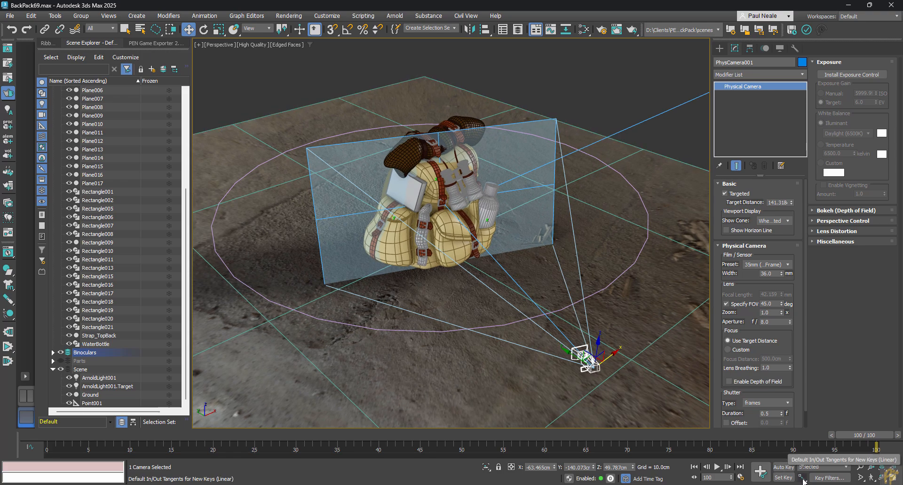
pyautogui.click(803, 478)
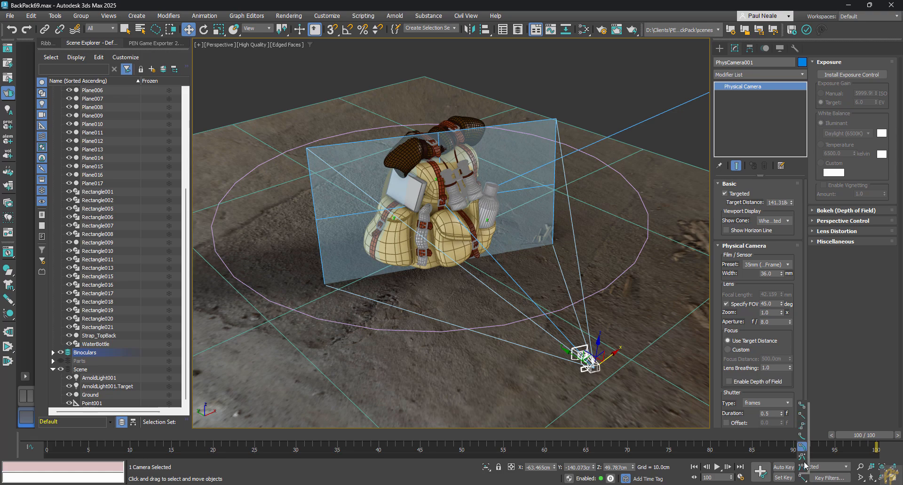
pyautogui.click(803, 416)
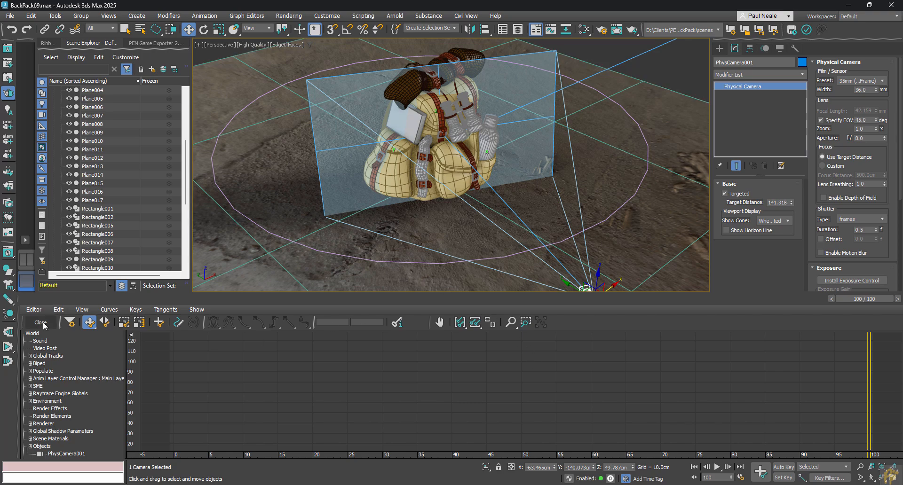
pyautogui.click(40, 322)
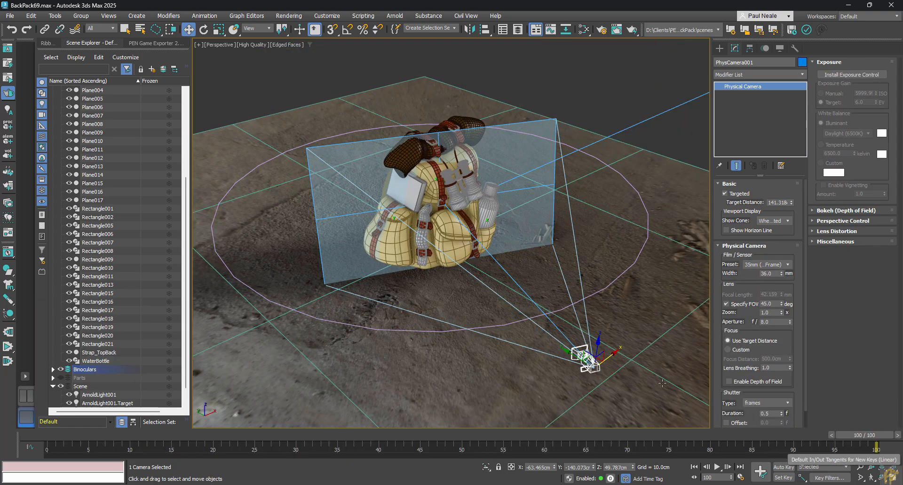
# Assign a Path Constraint to the physical camera, using the circle around the backpack as its path.
pyautogui.moveTo(562, 290); pyautogui.dragTo(591, 286, button='middle')
pyautogui.scroll(-1, 593, 286)
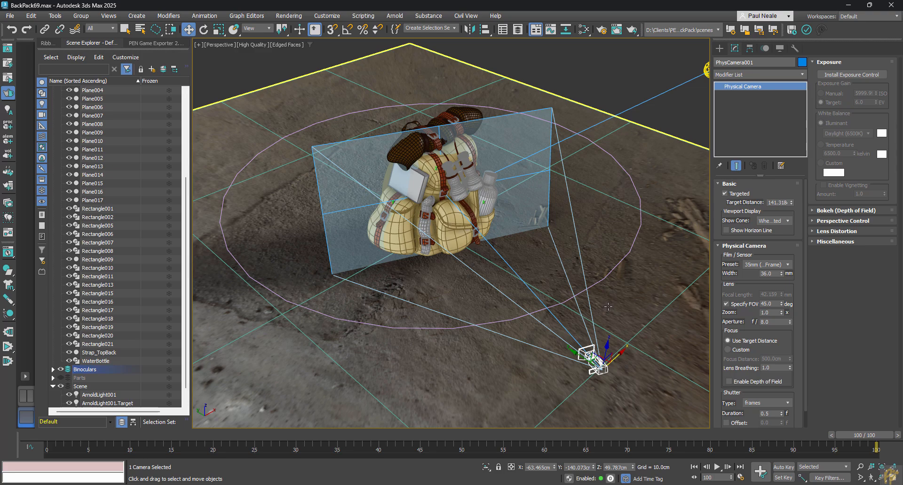
pyautogui.moveTo(637, 313); pyautogui.dragTo(645, 322, button='middle')
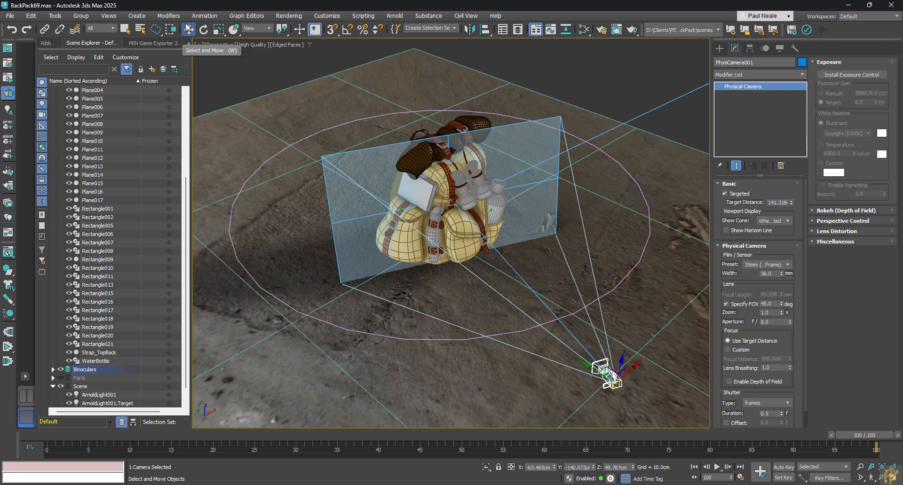
pyautogui.click(205, 16)
pyautogui.moveTo(223, 70)
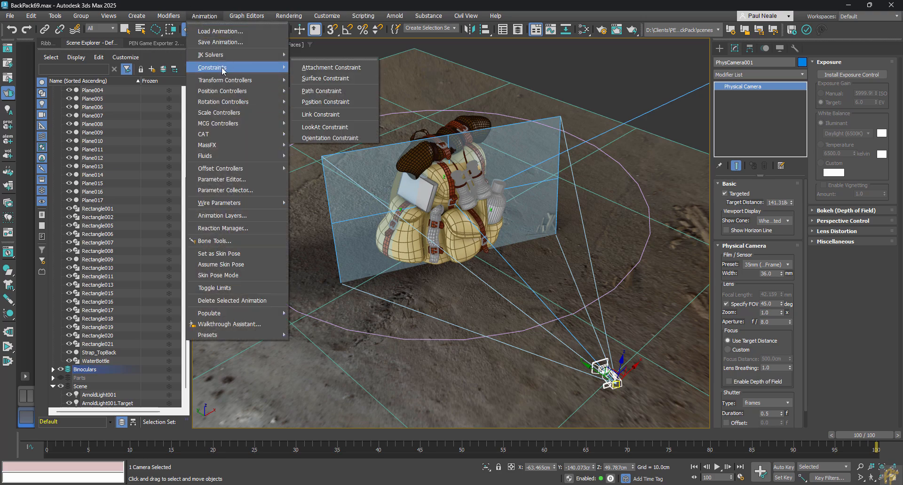
pyautogui.click(336, 92)
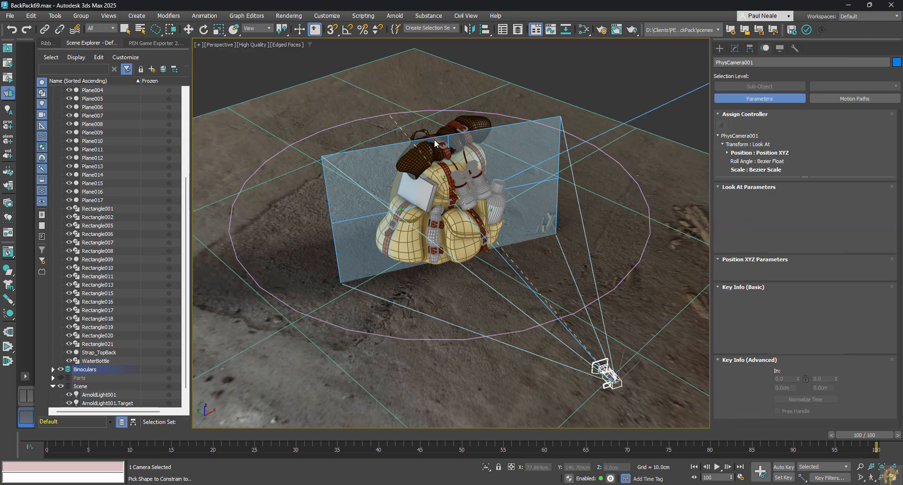
pyautogui.click(640, 275)
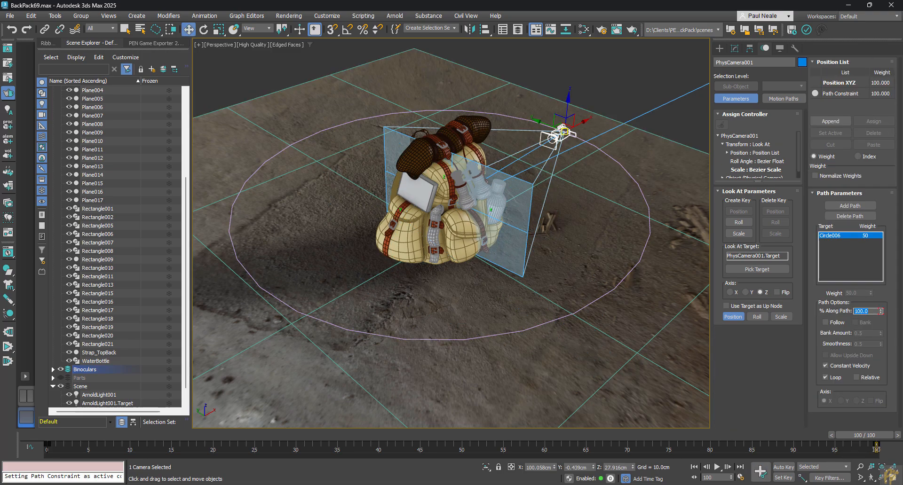
# Scrub the timeline back to frame 0 and review the camera's position on the circular path and the nearby light.
pyautogui.moveTo(55, 438); pyautogui.dragTo(27, 385)
pyautogui.press('w')
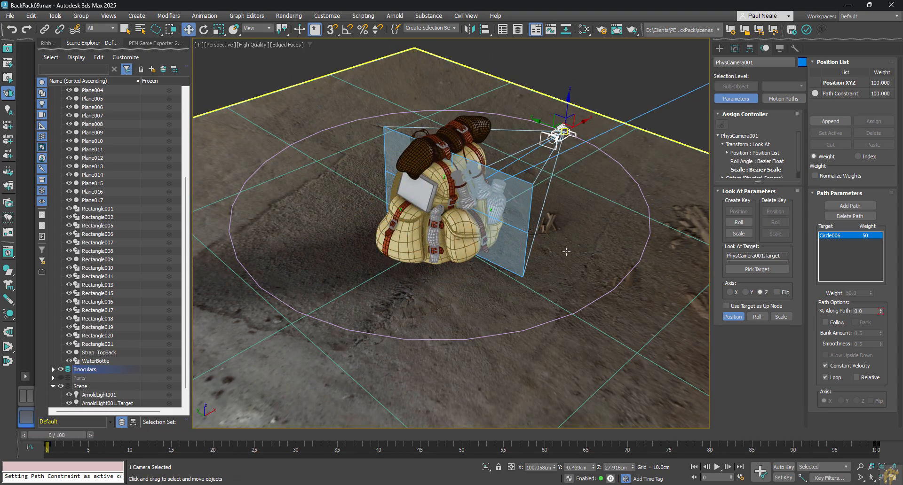
pyautogui.scroll(-3, 279, 315)
pyautogui.keyDown('alt'); pyautogui.moveTo(617, 230); pyautogui.dragTo(611, 249, button='middle'); pyautogui.keyUp('alt')
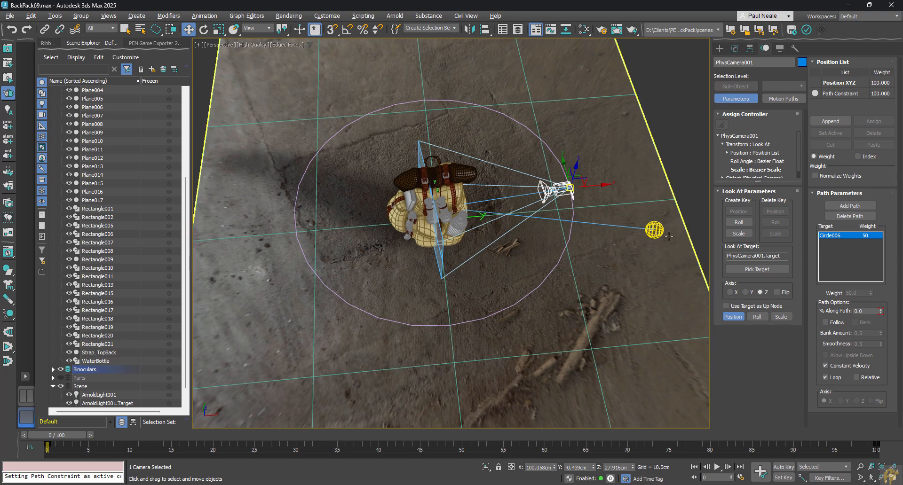
pyautogui.click(654, 230)
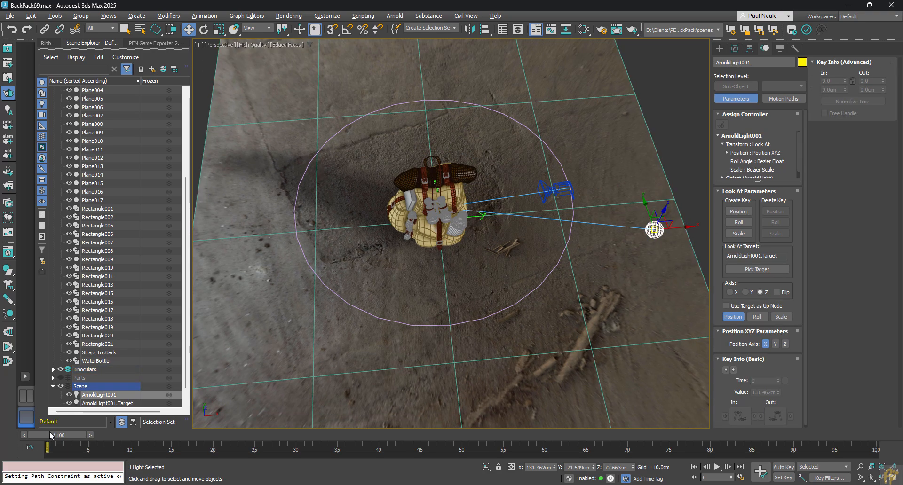
pyautogui.moveTo(63, 435)
pyautogui.mouseDown()
pyautogui.moveTo(104, 435)
pyautogui.moveTo(58, 435)
pyautogui.mouseUp()
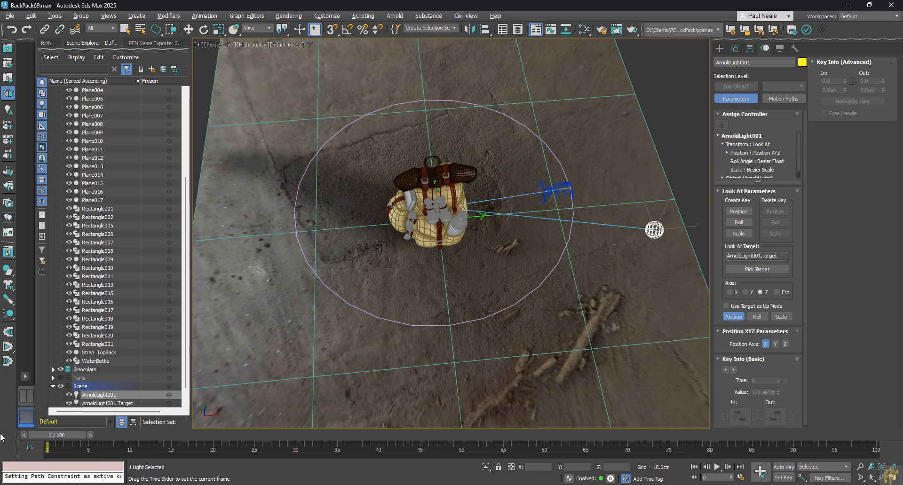
pyautogui.press('w')
pyautogui.keyDown('alt'); pyautogui.moveTo(511, 320); pyautogui.dragTo(528, 279, button='middle'); pyautogui.keyUp('alt')
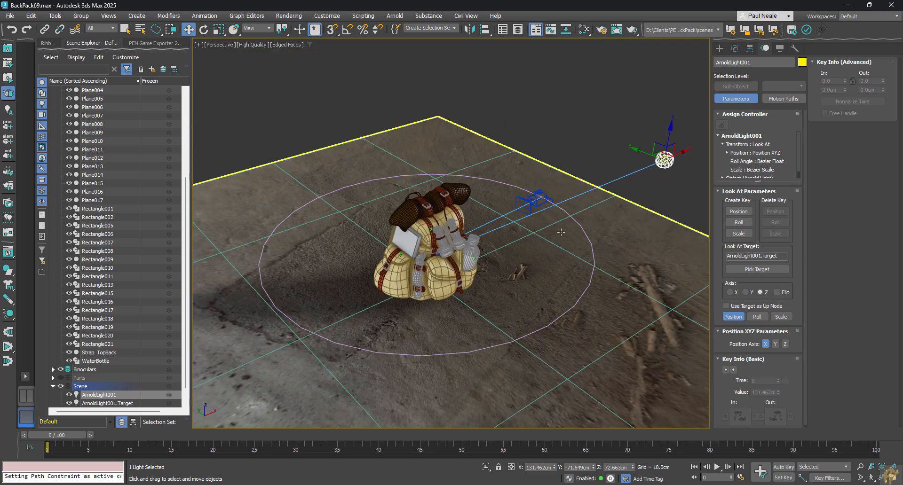
pyautogui.keyDown('alt'); pyautogui.moveTo(528, 219); pyautogui.dragTo(526, 214, button='middle'); pyautogui.keyUp('alt')
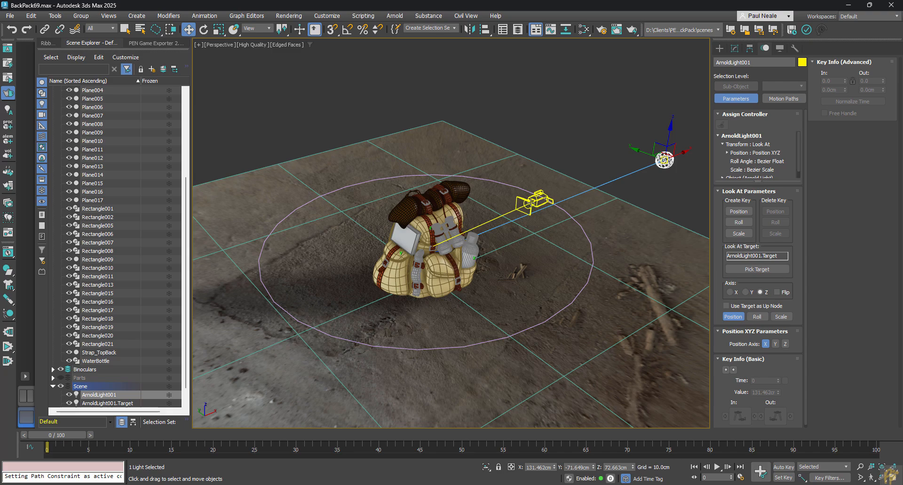
# Rotate the circular path about its vertical axis so the camera starts in front of the backpack.
pyautogui.click(590, 243)
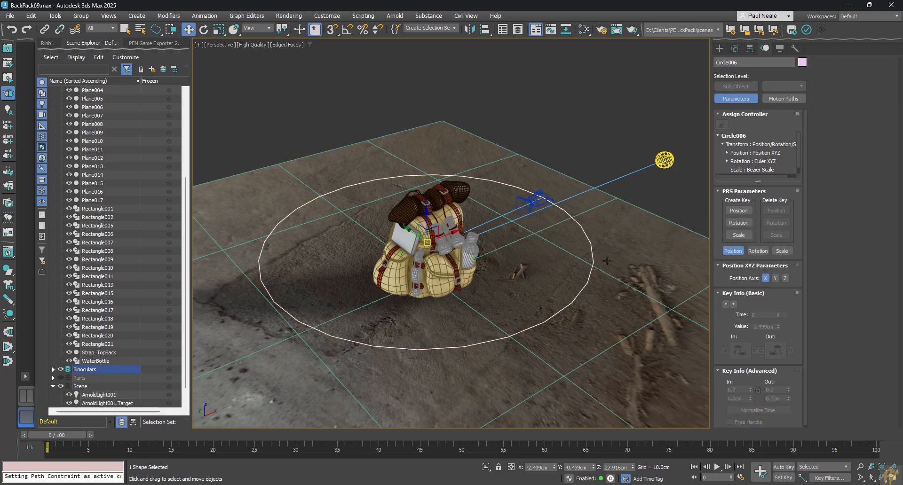
pyautogui.keyDown('alt'); pyautogui.moveTo(583, 277); pyautogui.dragTo(574, 282, button='middle'); pyautogui.keyUp('alt')
pyautogui.keyDown('alt'); pyautogui.moveTo(511, 337); pyautogui.dragTo(508, 332, button='middle'); pyautogui.keyUp('alt')
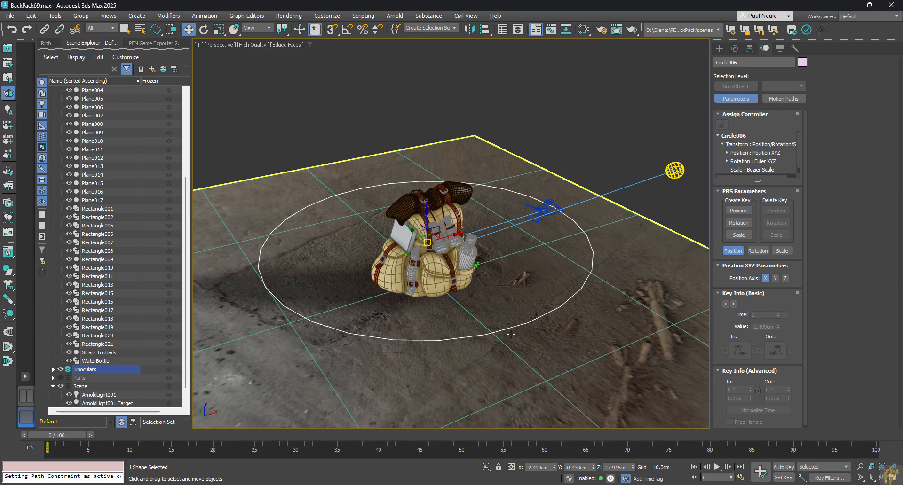
pyautogui.keyDown('alt'); pyautogui.moveTo(519, 330); pyautogui.dragTo(523, 323, button='middle'); pyautogui.keyUp('alt')
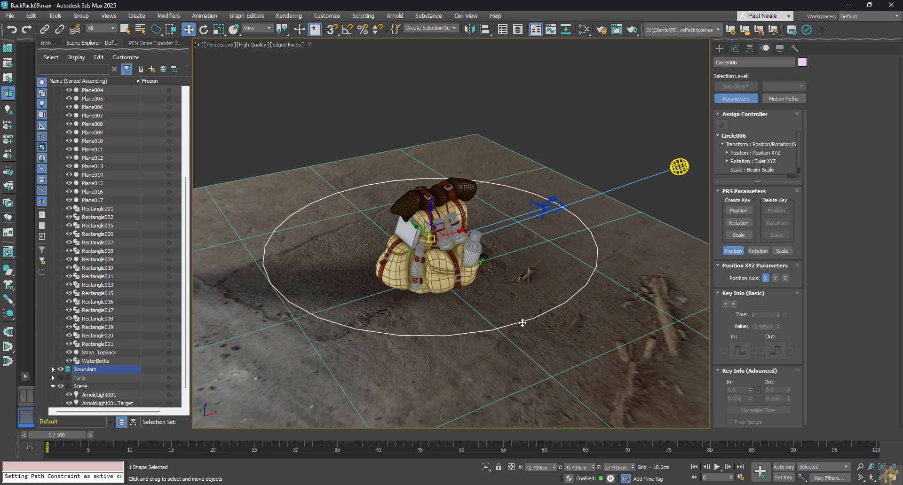
pyautogui.press('e')
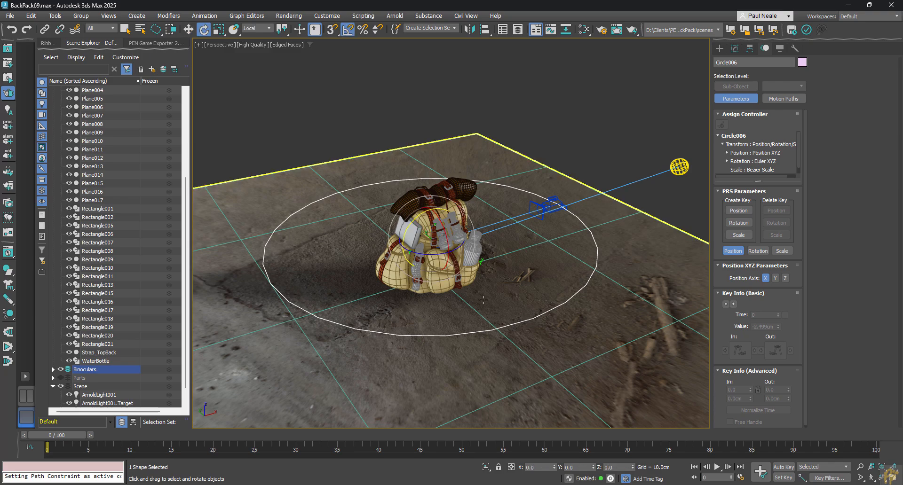
pyautogui.moveTo(436, 254); pyautogui.dragTo(393, 252)
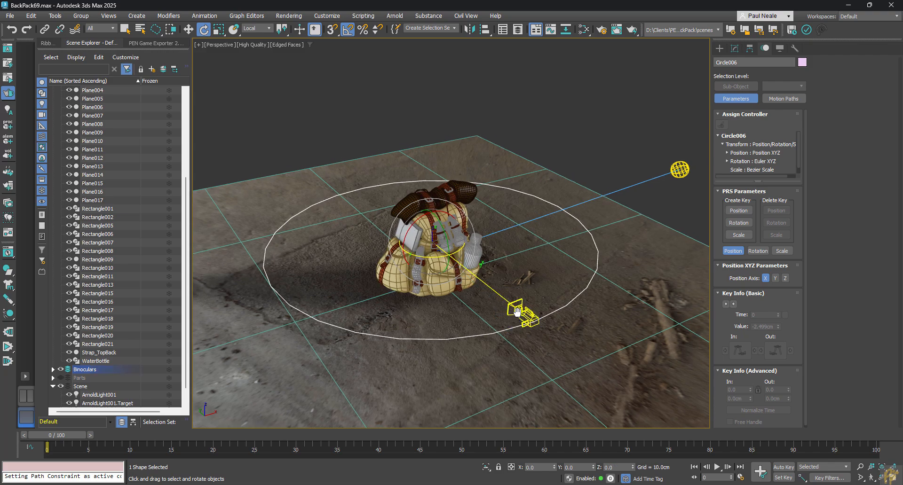
# Look through the physical camera and turn on the safe frame display.
pyautogui.press('c')
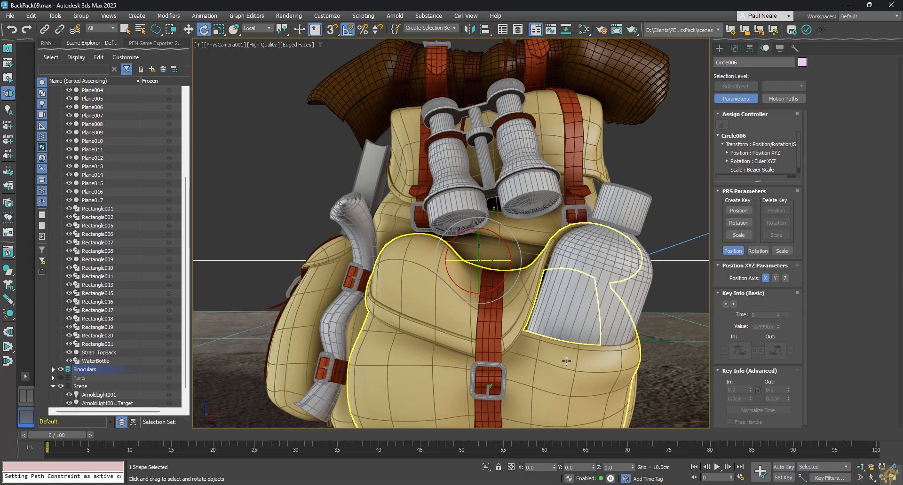
pyautogui.hotkey('shift', 'f')
pyautogui.hotkey('shift', 'f')
pyautogui.hotkey('shift', 'f')
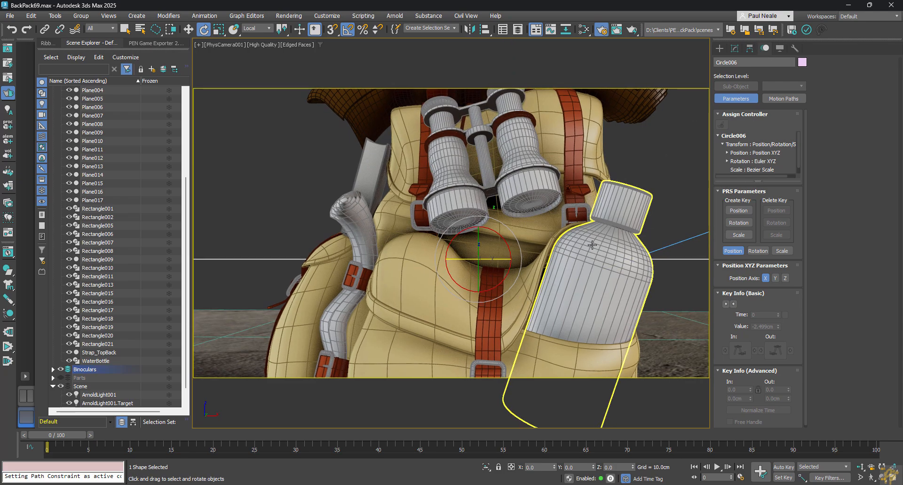
# Open the render settings, move the window clear of the camera view, and scrub the animation back to frame 0.
pyautogui.press('F10')
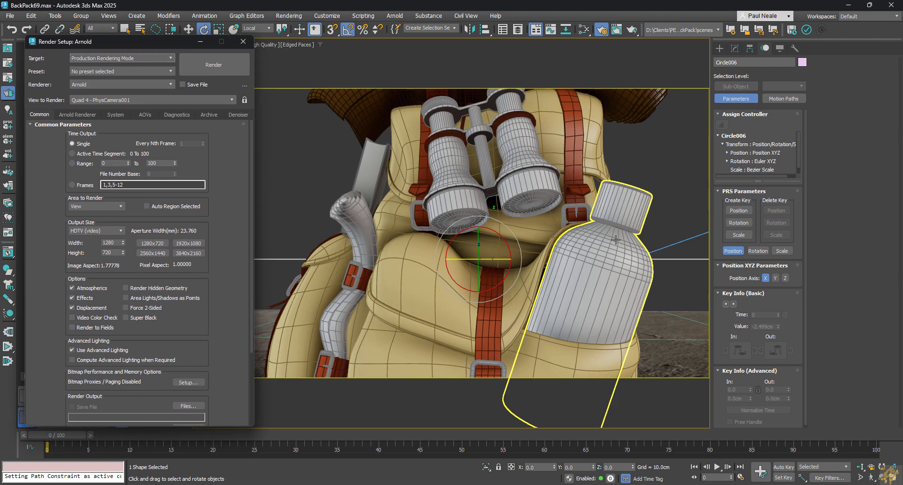
pyautogui.moveTo(676, 189)
pyautogui.mouseDown(button='middle')
pyautogui.moveTo(675, 180)
pyautogui.moveTo(677, 191)
pyautogui.mouseUp(button='middle')
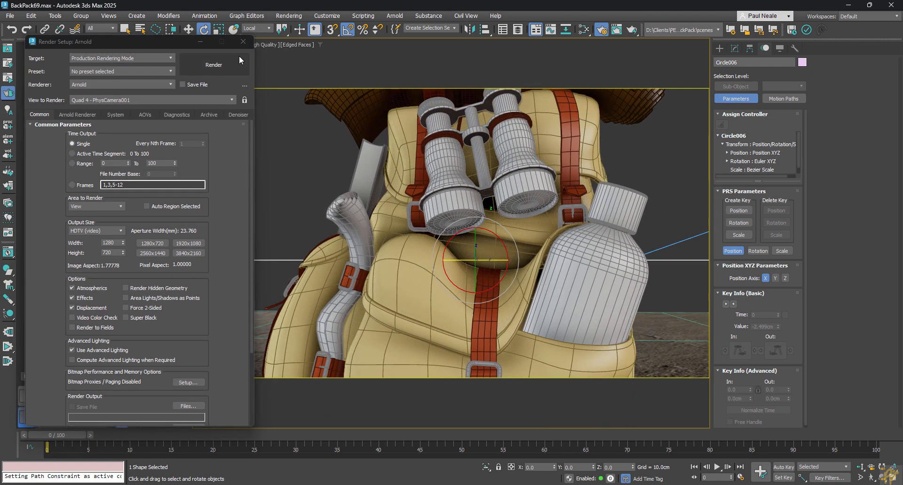
pyautogui.moveTo(188, 42); pyautogui.dragTo(143, 82)
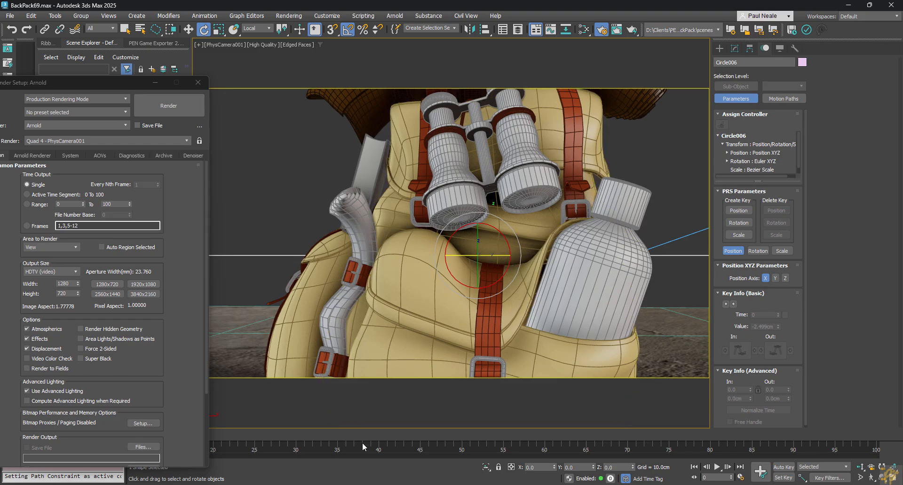
pyautogui.moveTo(359, 433); pyautogui.dragTo(42, 449)
# Align the circle to the main backpack body again and rotate it to bring the camera in front of the backpack.
pyautogui.press('e')
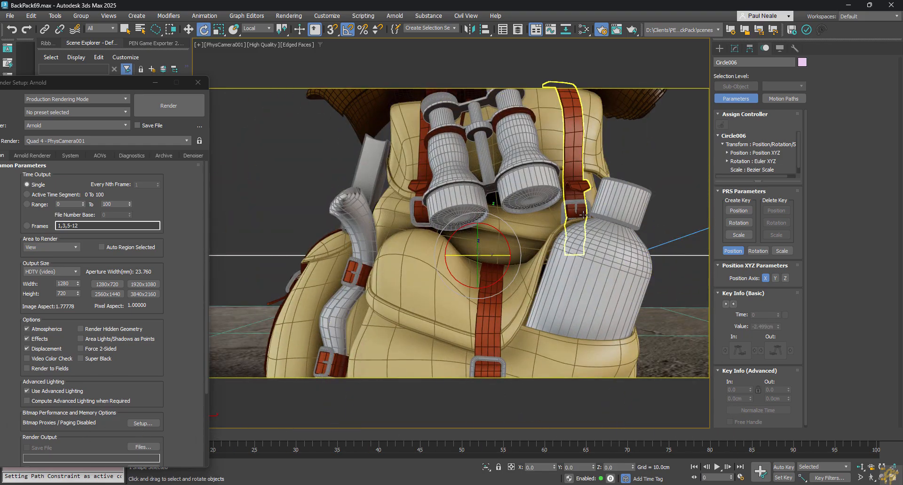
pyautogui.press('t')
pyautogui.keyDown('alt'); pyautogui.moveTo(592, 214); pyautogui.dragTo(443, 229, button='middle'); pyautogui.keyUp('alt')
pyautogui.hotkey('alt', 'a')
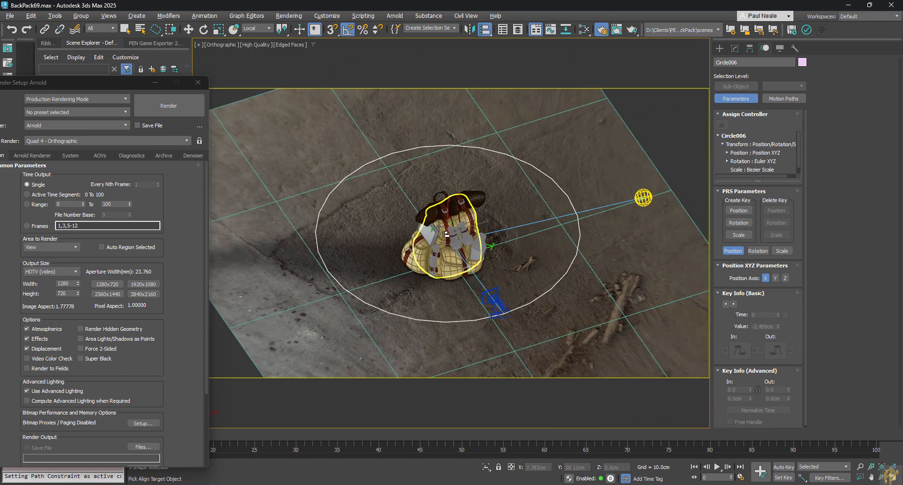
pyautogui.click(439, 228)
pyautogui.click(462, 317)
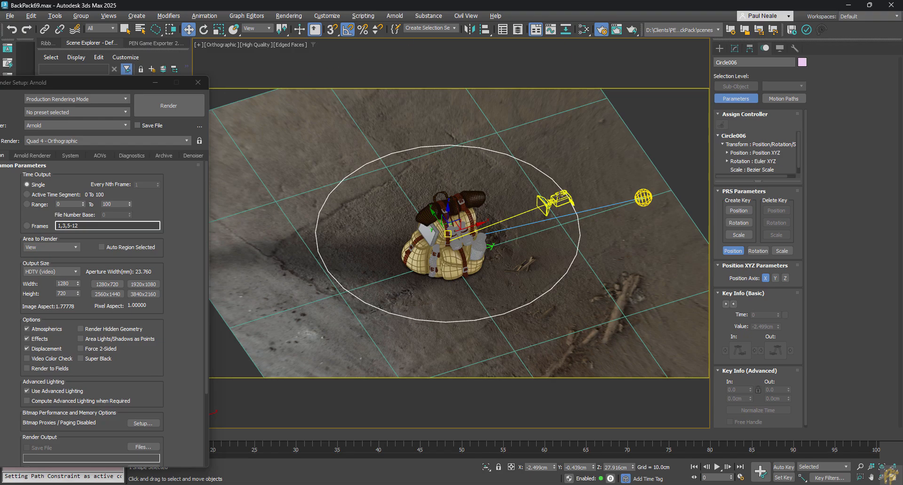
pyautogui.click(560, 196)
pyautogui.keyDown('alt'); pyautogui.moveTo(550, 235); pyautogui.dragTo(617, 197, button='middle'); pyautogui.keyUp('alt')
pyautogui.scroll(3, 588, 254)
pyautogui.scroll(-3, 588, 254)
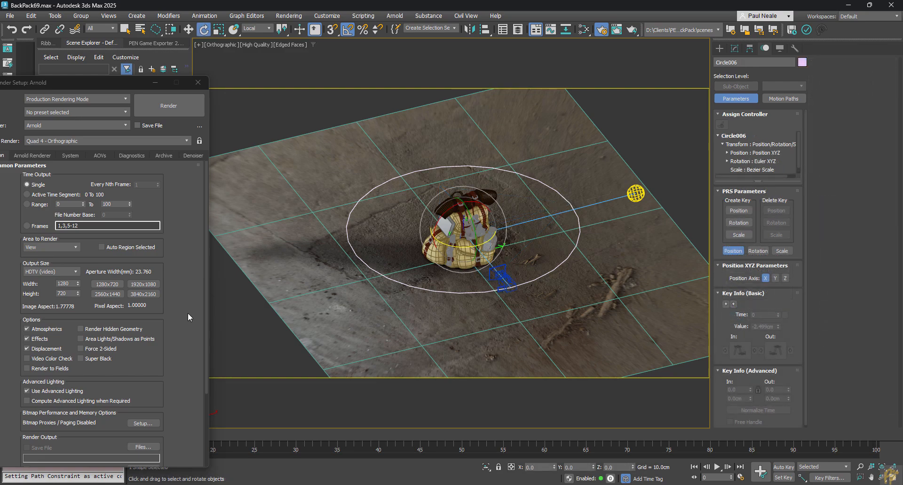
pyautogui.keyDown('alt'); pyautogui.moveTo(443, 283); pyautogui.dragTo(447, 266, button='middle'); pyautogui.keyUp('alt')
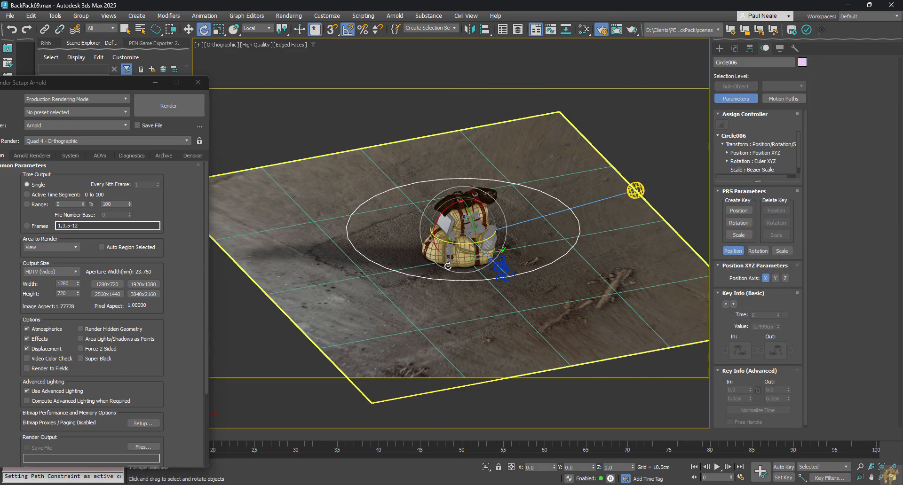
# Set the render output size to Custom, 800 wide by 900 high, and check the framing through the physical camera.
pyautogui.press('c')
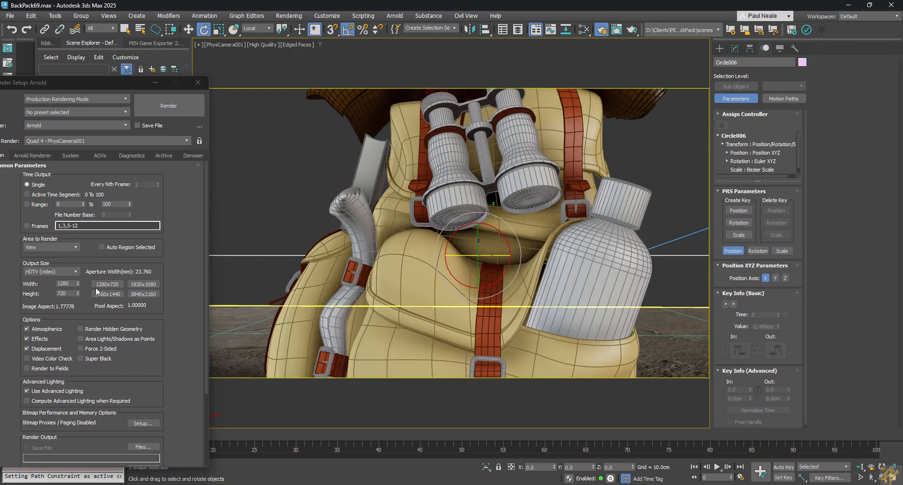
pyautogui.click(73, 272)
pyautogui.click(34, 280)
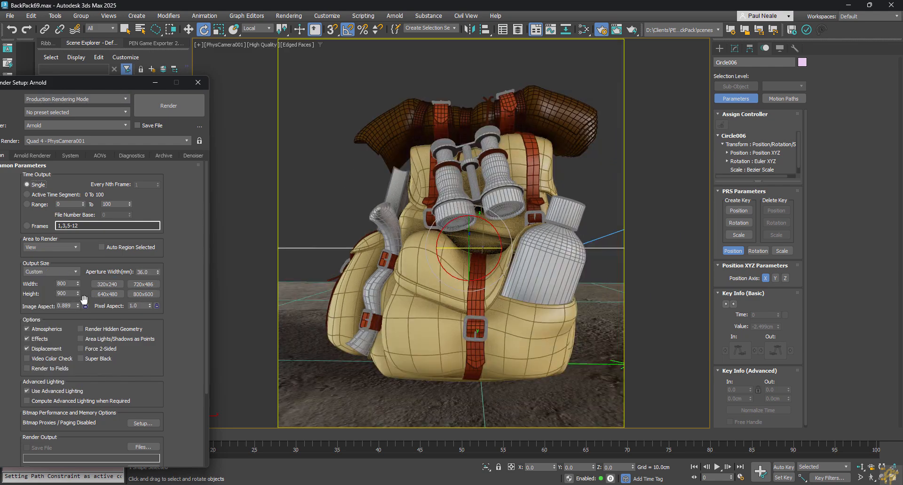
pyautogui.doubleClick(67, 283)
pyautogui.moveTo(79, 296); pyautogui.dragTo(77, 297)
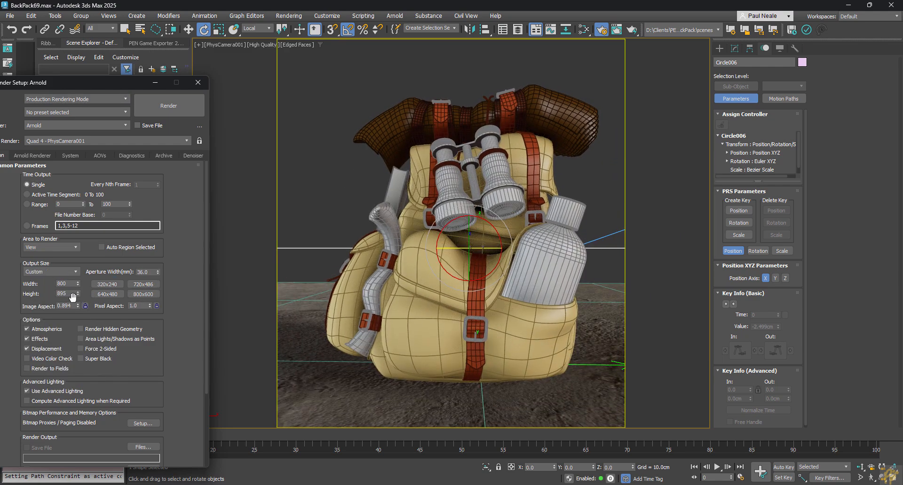
pyautogui.doubleClick(66, 294)
pyautogui.write('900')
pyautogui.press('Return')
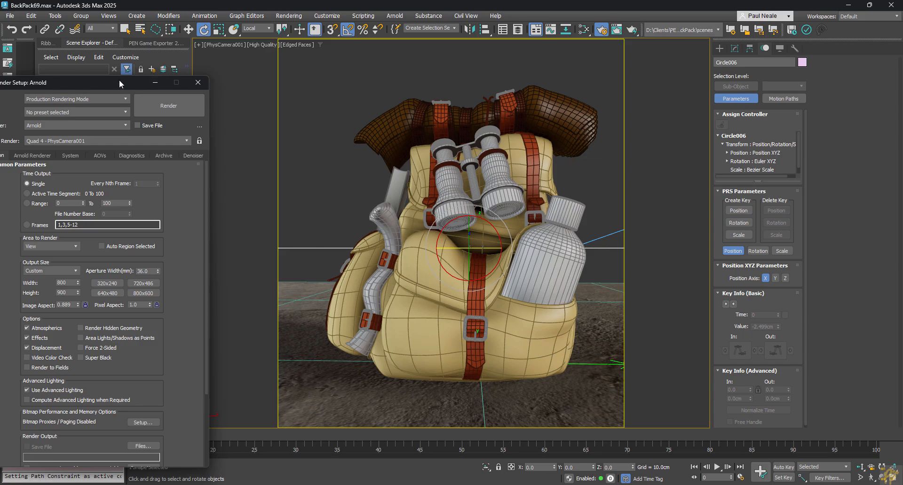
# Uncover the time slider and scrub through the animation to review the camera's orbit within the safe frame.
pyautogui.moveTo(119, 80); pyautogui.dragTo(150, 32)
pyautogui.moveTo(50, 436); pyautogui.dragTo(4, 440)
pyautogui.moveTo(63, 429); pyautogui.dragTo(10, 402)
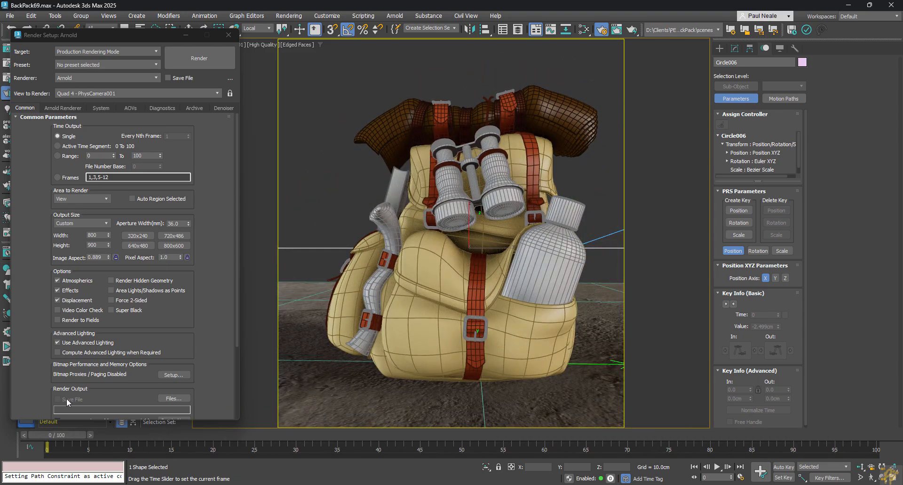
pyautogui.moveTo(67, 399); pyautogui.dragTo(15, 400)
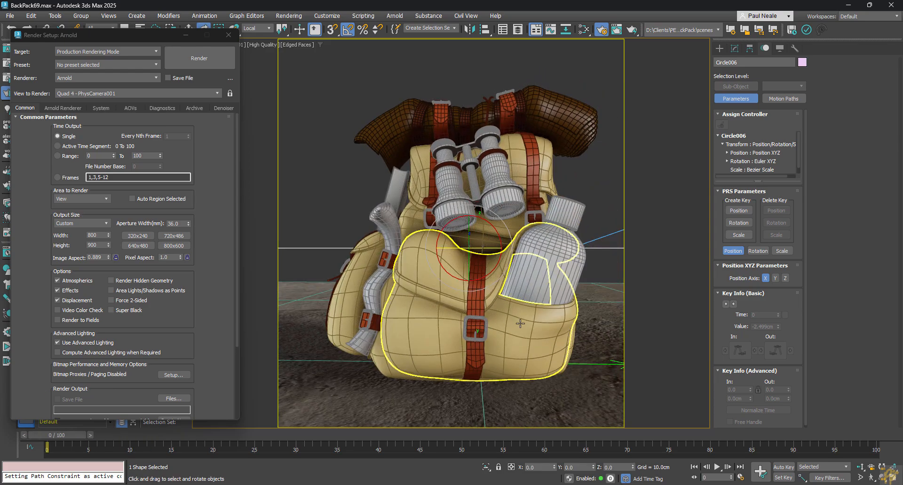
# Show the whole circular path from the top view and try to select the camera's target over the backpack.
pyautogui.press('t')
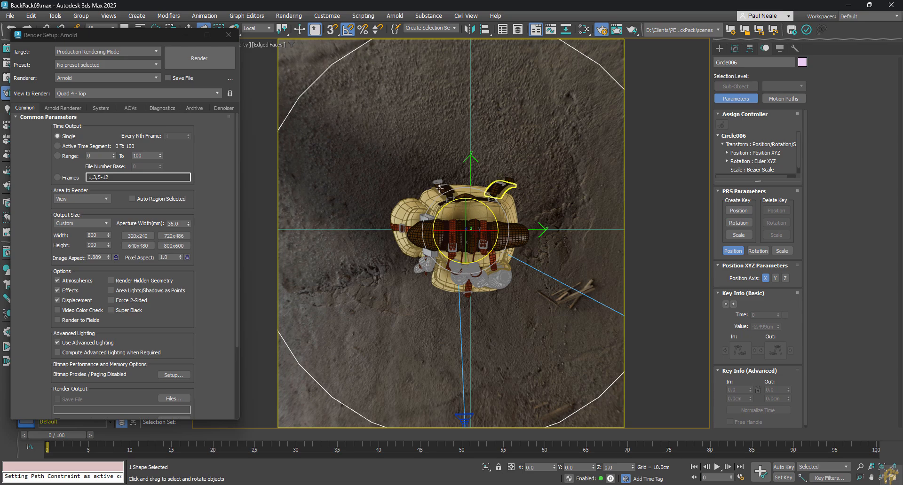
pyautogui.scroll(-3, 503, 215)
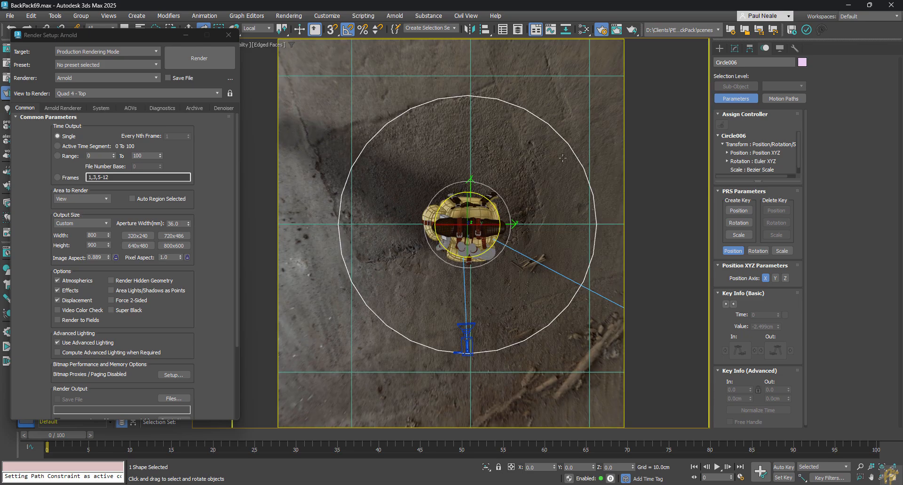
pyautogui.moveTo(574, 295); pyautogui.dragTo(542, 287, button='middle')
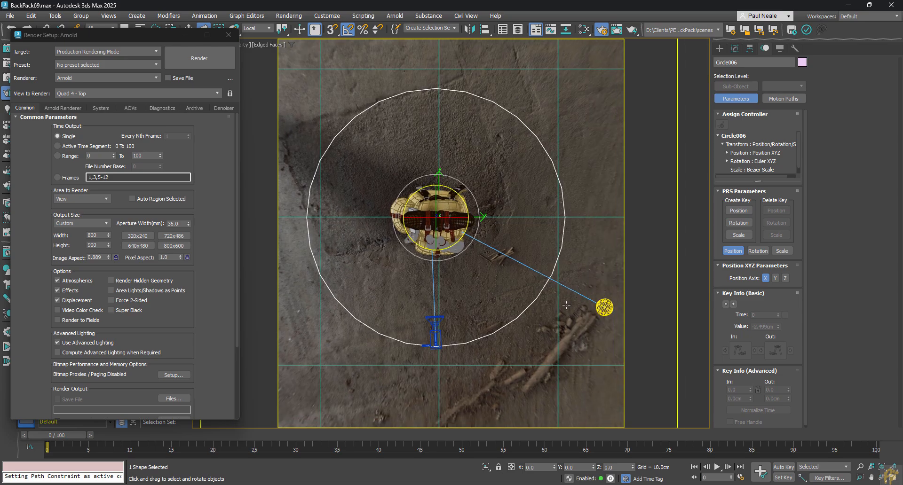
pyautogui.click(443, 319)
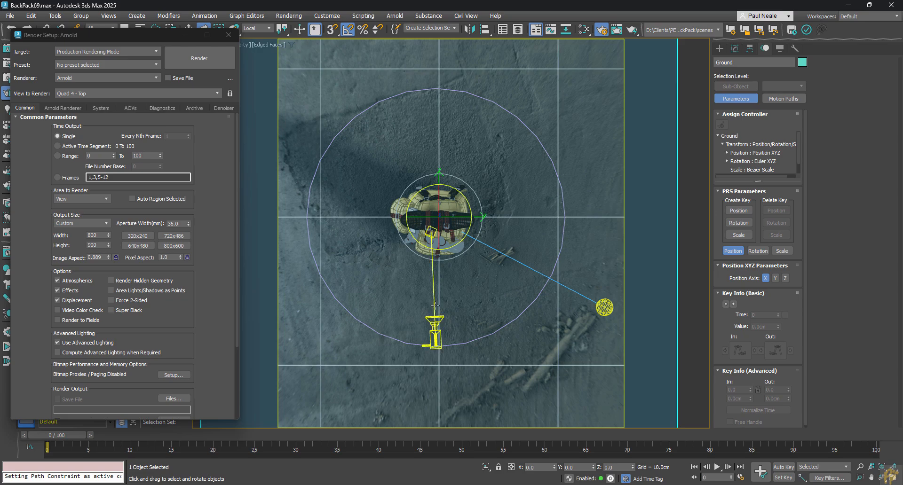
pyautogui.click(433, 305)
pyautogui.press('e')
pyautogui.scroll(2, 440, 283)
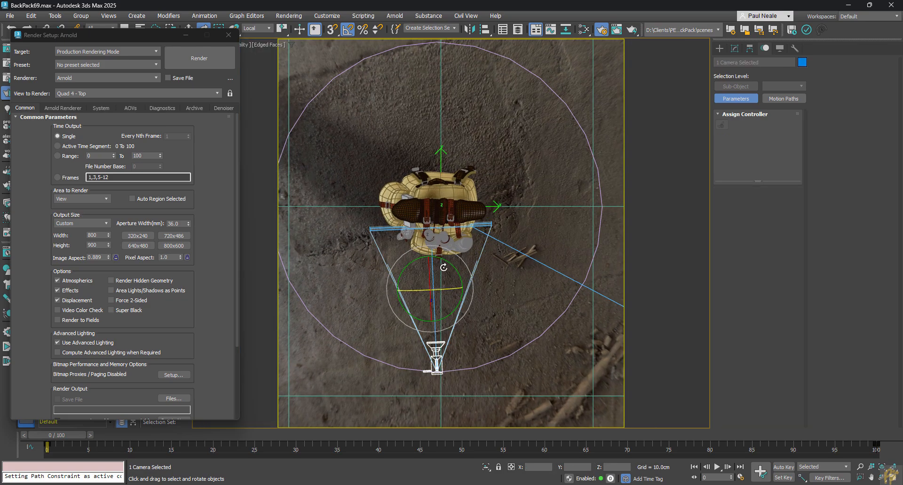
pyautogui.scroll(2, 437, 294)
pyautogui.click(429, 207)
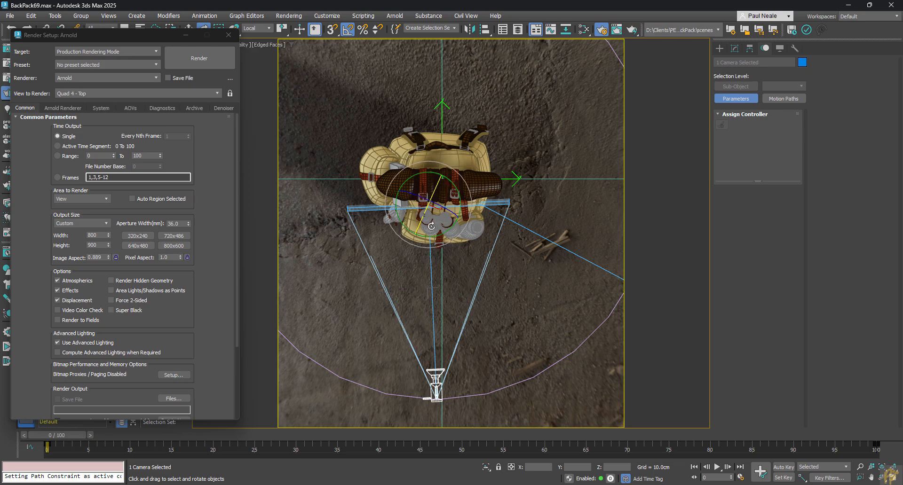
pyautogui.scroll(-2, 434, 301)
pyautogui.scroll(1, 433, 303)
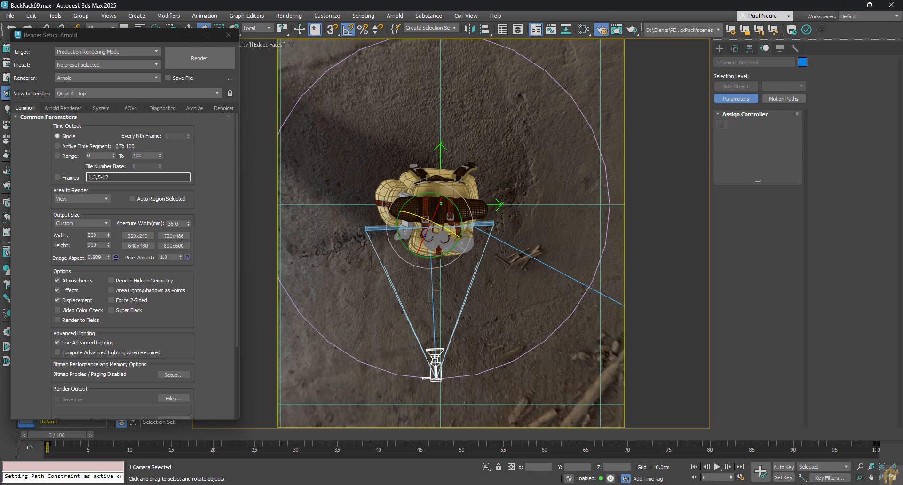
# Align the physical camera's target to the circle's pivot point in X, Y and Z position and orientation, and review the orbit through the camera.
pyautogui.click(428, 352)
pyautogui.rightClick(396, 304)
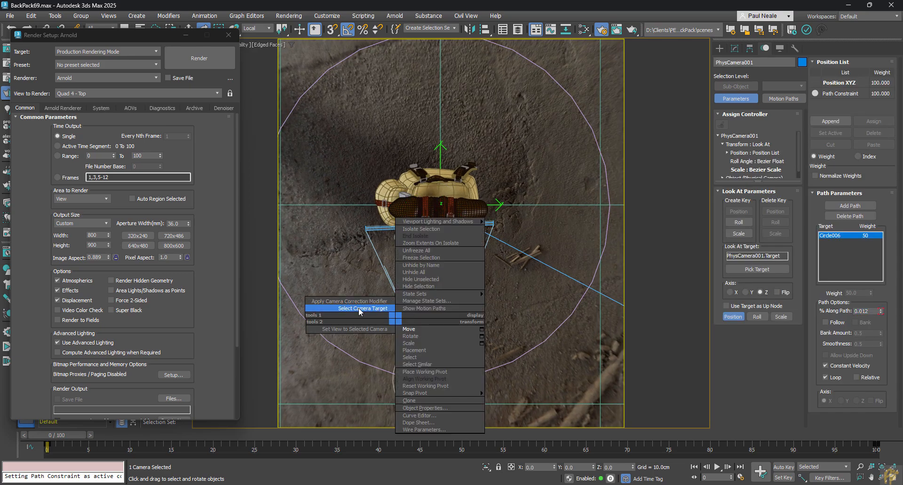
pyautogui.click(362, 309)
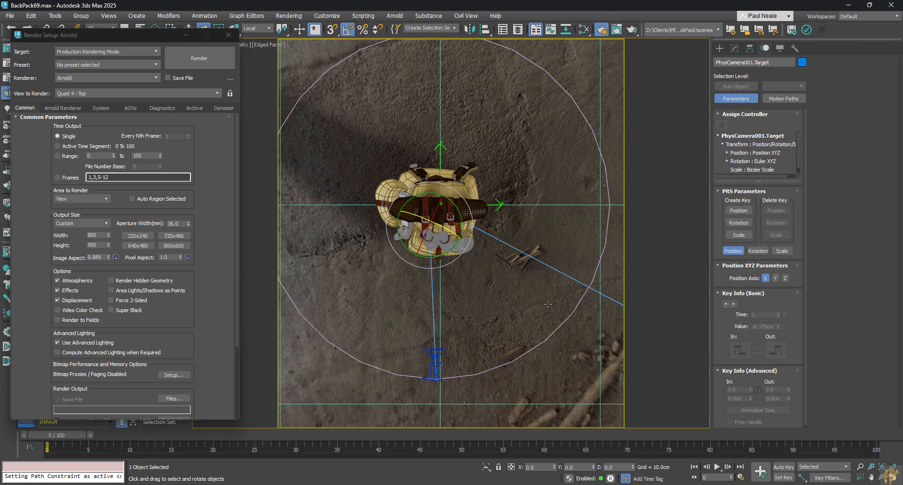
pyautogui.hotkey('alt', 'a')
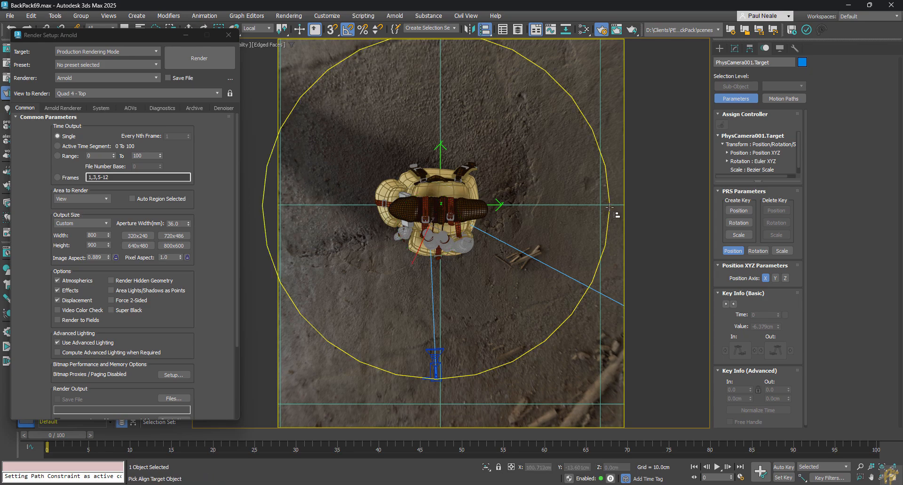
pyautogui.click(610, 200)
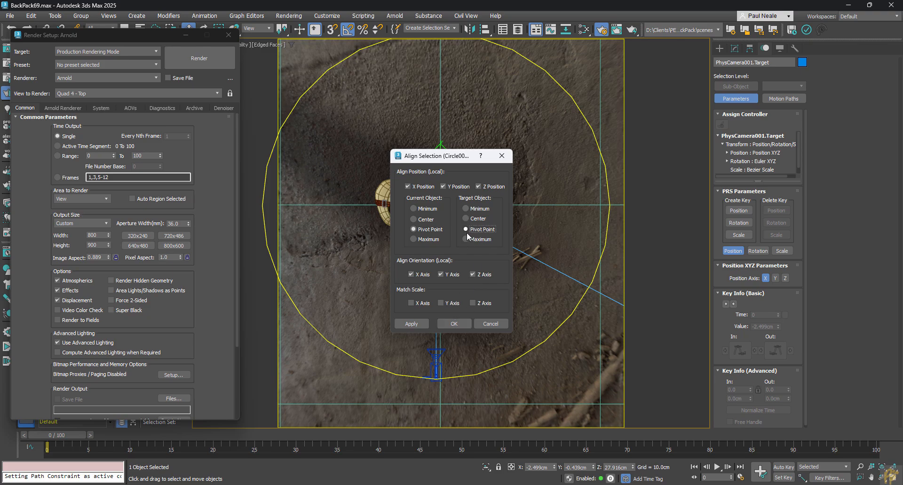
pyautogui.click(463, 324)
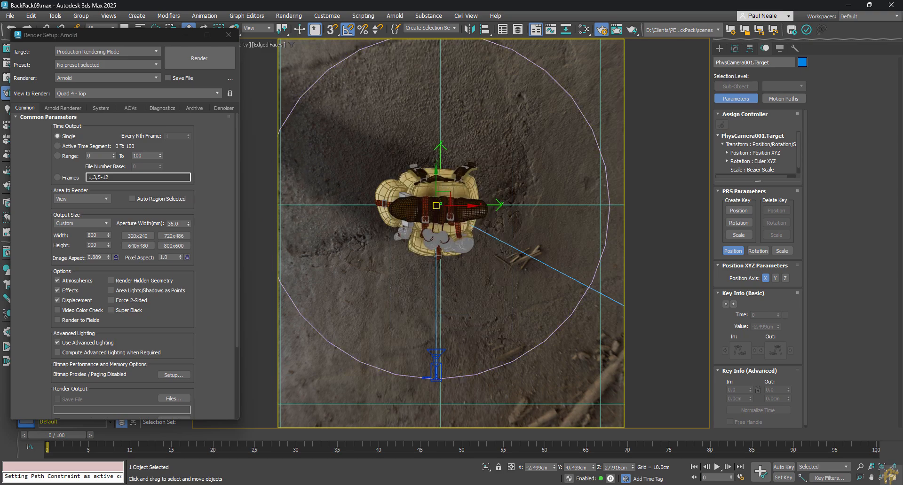
pyautogui.press('c')
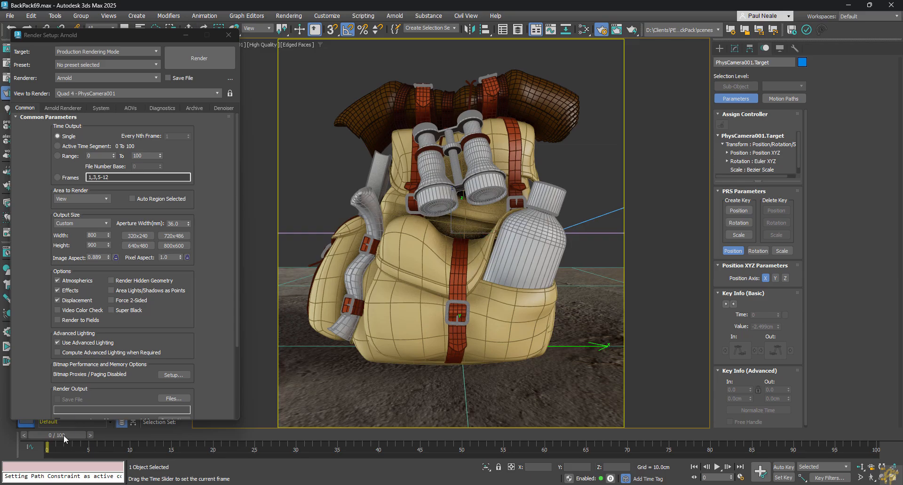
pyautogui.moveTo(64, 435); pyautogui.dragTo(33, 398)
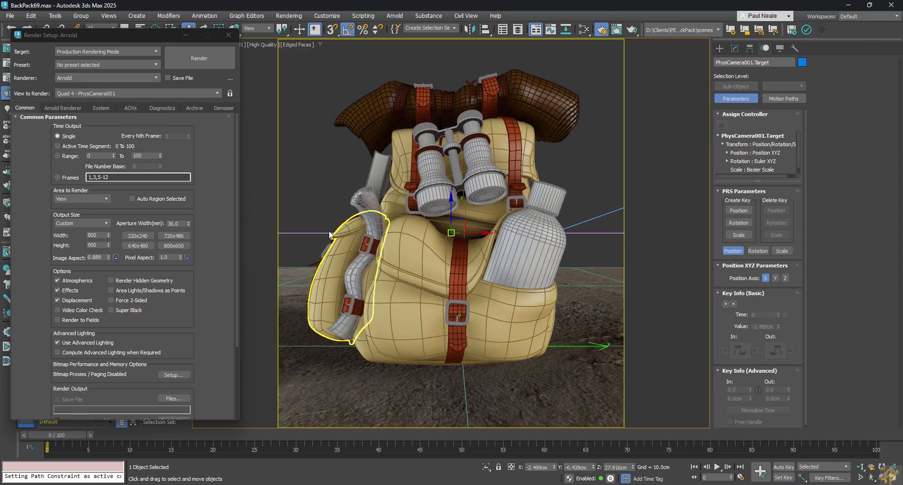
# Raise the circular camera path to a height of about 41.4 cm and review the orbit through the physical camera.
pyautogui.click(350, 322)
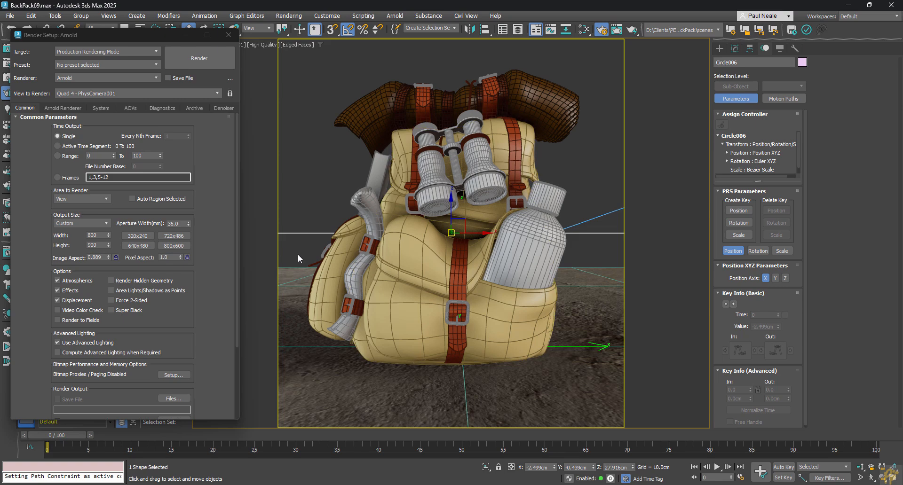
pyautogui.moveTo(453, 210); pyautogui.dragTo(453, 155)
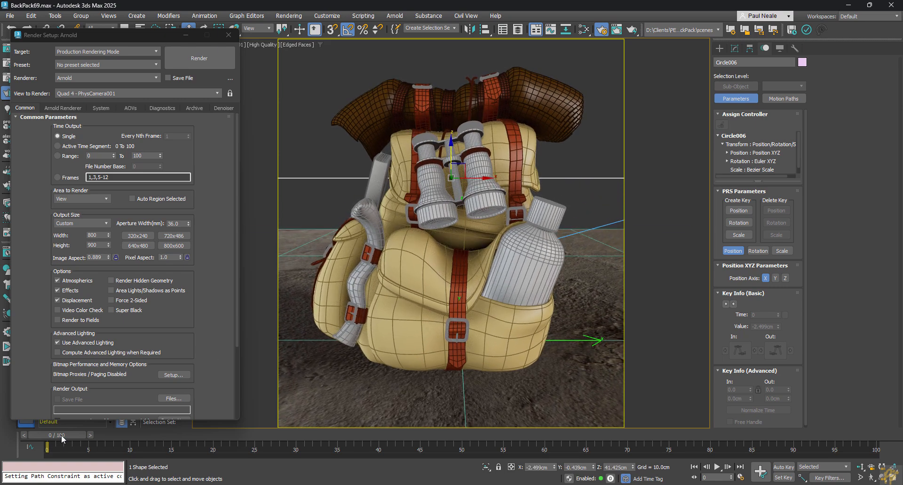
pyautogui.moveTo(61, 435); pyautogui.dragTo(34, 430)
# Select the physical camera in the top view and check the time configuration without changing it.
pyautogui.click(582, 163)
pyautogui.press('t')
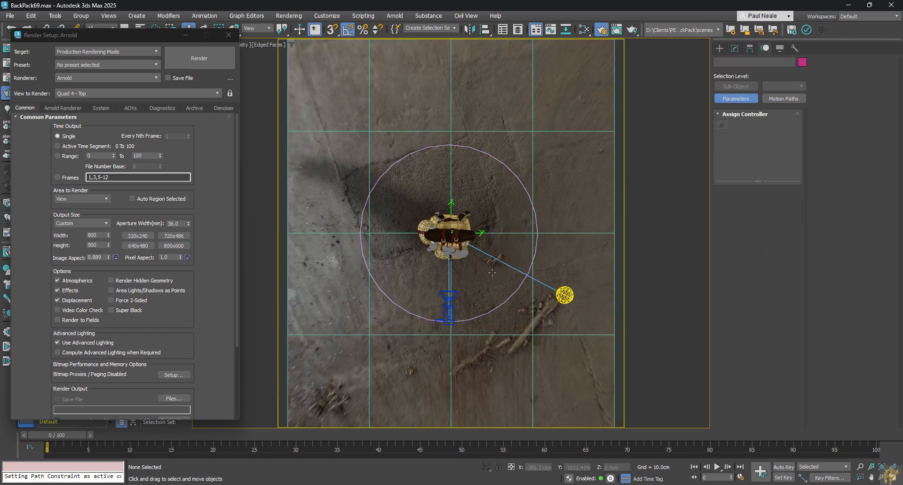
pyautogui.click(444, 314)
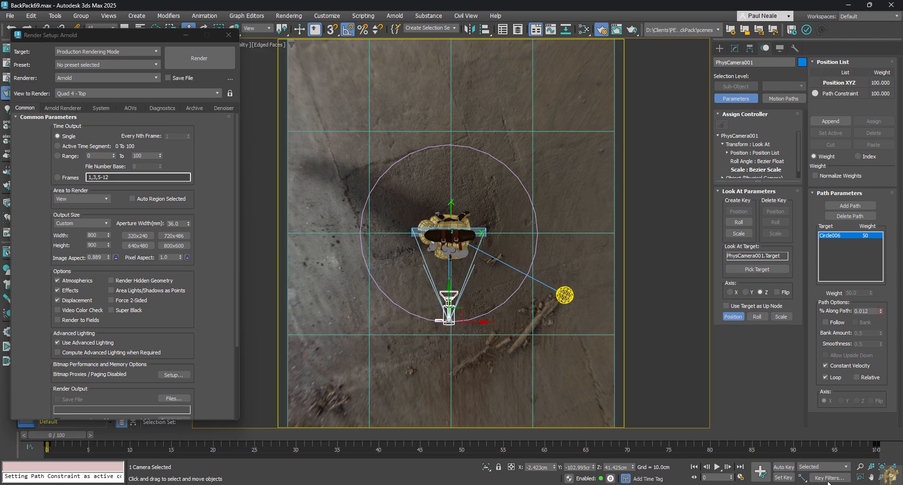
pyautogui.click(742, 478)
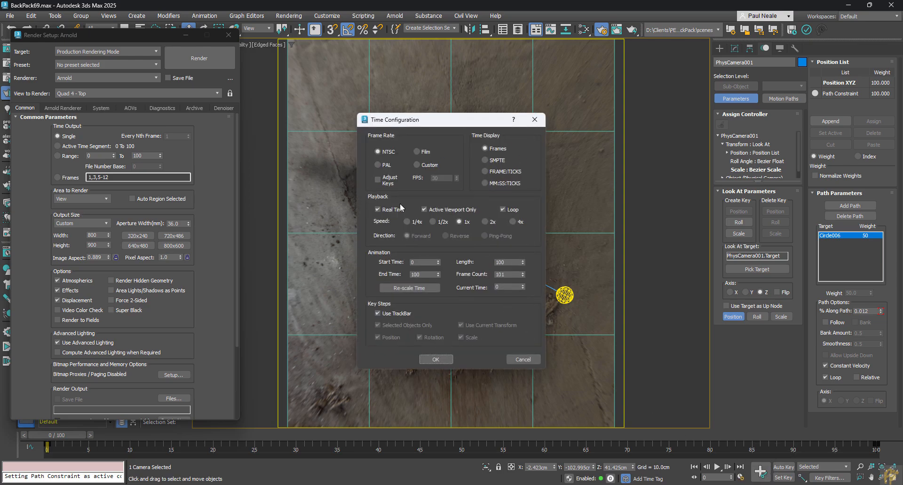
pyautogui.click(535, 119)
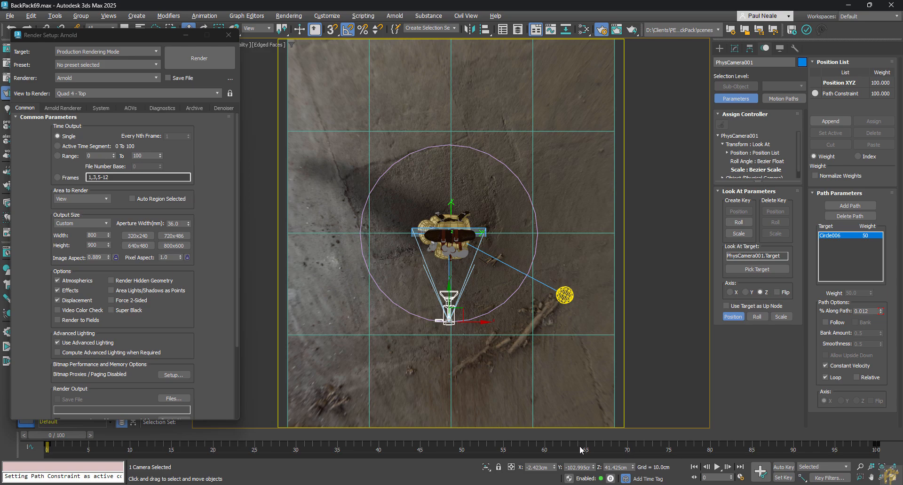
# Extend the active time segment to frames 0 to 200 and move the camera's end key from frame 100 to 200.
pyautogui.moveTo(515, 445)
pyautogui.keyDown('ctrl'); pyautogui.keyDown('alt'); pyautogui.mouseDown()
pyautogui.moveTo(494, 448)
pyautogui.moveTo(555, 452)
pyautogui.moveTo(515, 446)
pyautogui.mouseUp(); pyautogui.keyUp('alt'); pyautogui.keyUp('ctrl')
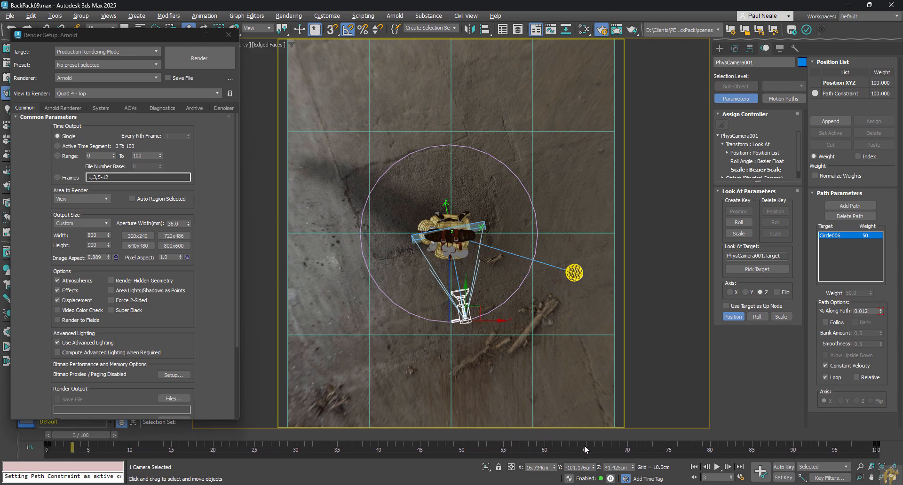
pyautogui.keyDown('ctrl'); pyautogui.keyDown('alt'); pyautogui.moveTo(646, 447); pyautogui.dragTo(486, 448, button='right'); pyautogui.keyUp('alt'); pyautogui.keyUp('ctrl')
pyautogui.moveTo(482, 445)
pyautogui.keyDown('ctrl'); pyautogui.keyDown('alt'); pyautogui.mouseDown(button='middle')
pyautogui.moveTo(620, 450)
pyautogui.moveTo(482, 448)
pyautogui.mouseUp(button='middle'); pyautogui.keyUp('alt'); pyautogui.keyUp('ctrl')
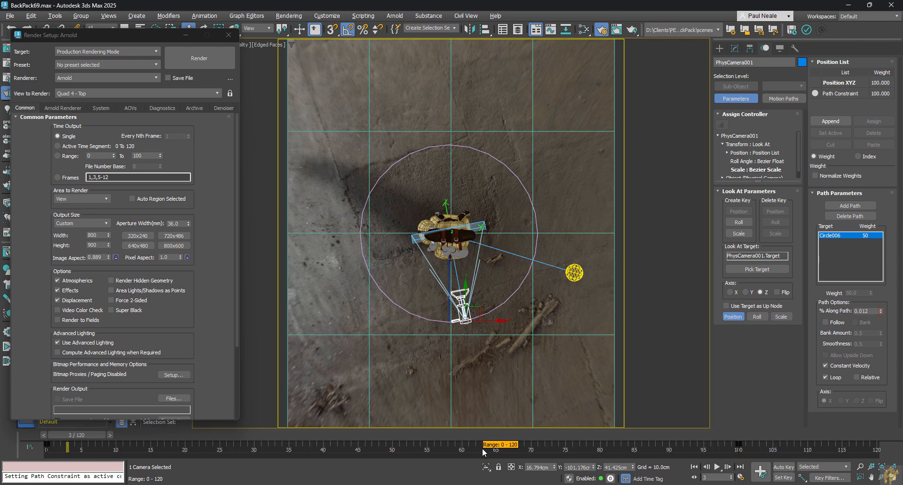
pyautogui.keyDown('ctrl'); pyautogui.keyDown('alt'); pyautogui.moveTo(769, 444); pyautogui.dragTo(613, 446, button='right'); pyautogui.keyUp('alt'); pyautogui.keyUp('ctrl')
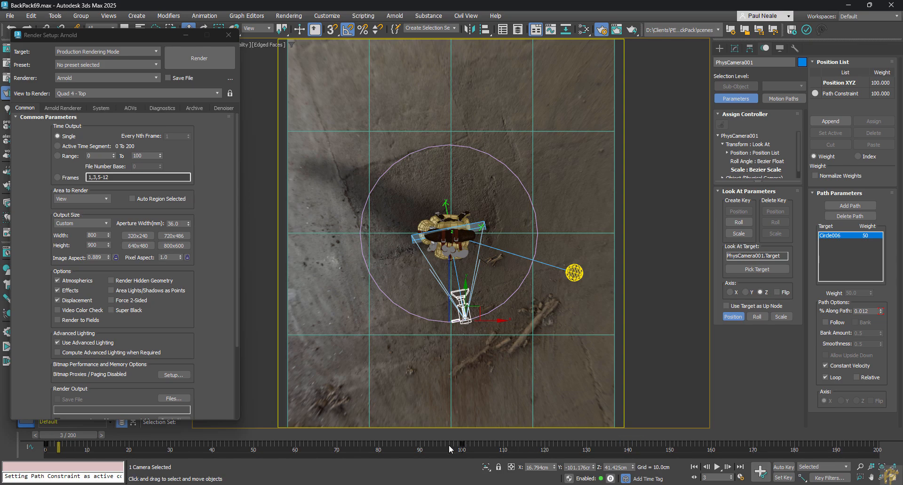
pyautogui.moveTo(462, 444); pyautogui.dragTo(878, 453)
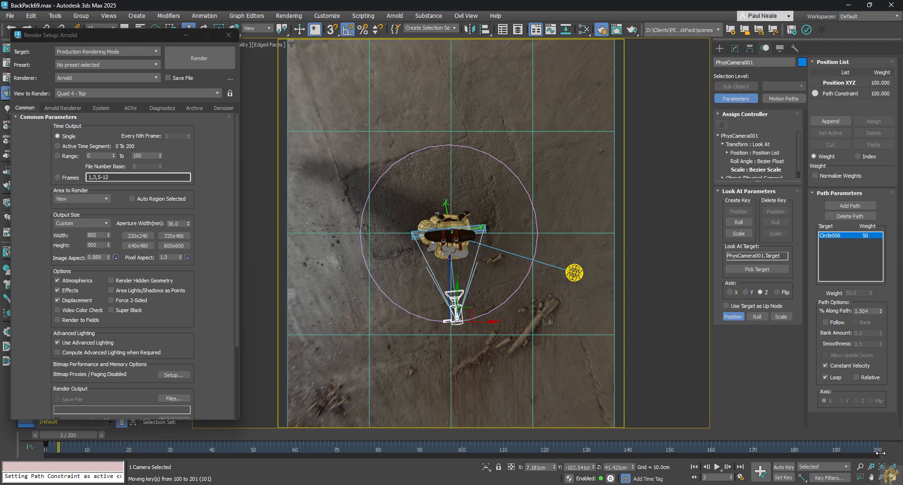
pyautogui.moveTo(880, 453); pyautogui.dragTo(876, 456)
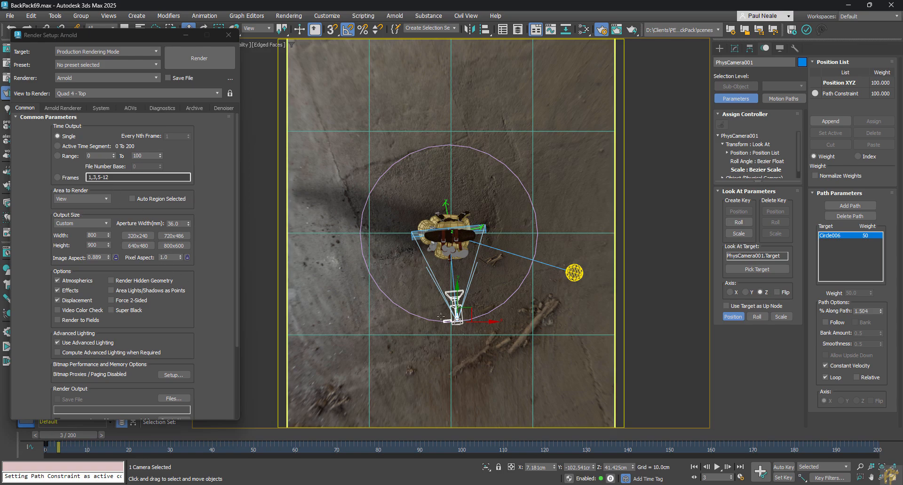
# Return to the physical camera view at frame 0 and raise the circular path to a height of about 47.6 cm.
pyautogui.click(663, 337)
pyautogui.press('c')
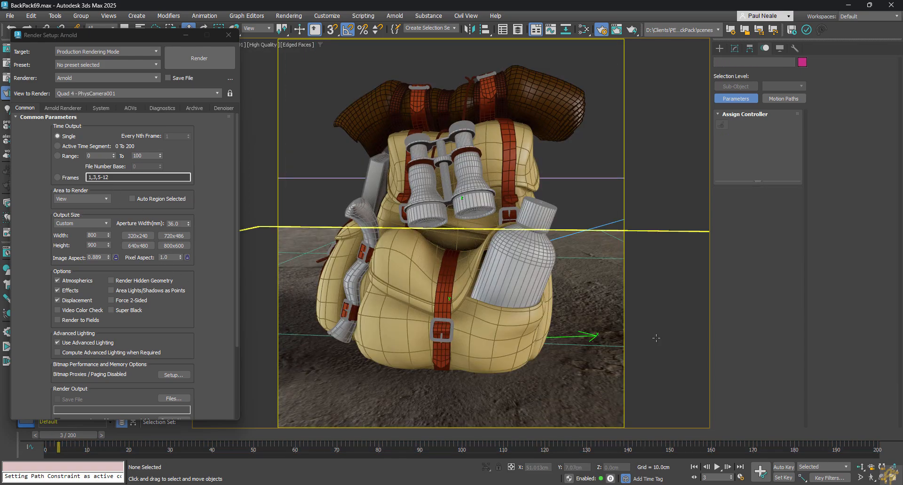
pyautogui.moveTo(61, 433); pyautogui.dragTo(48, 420)
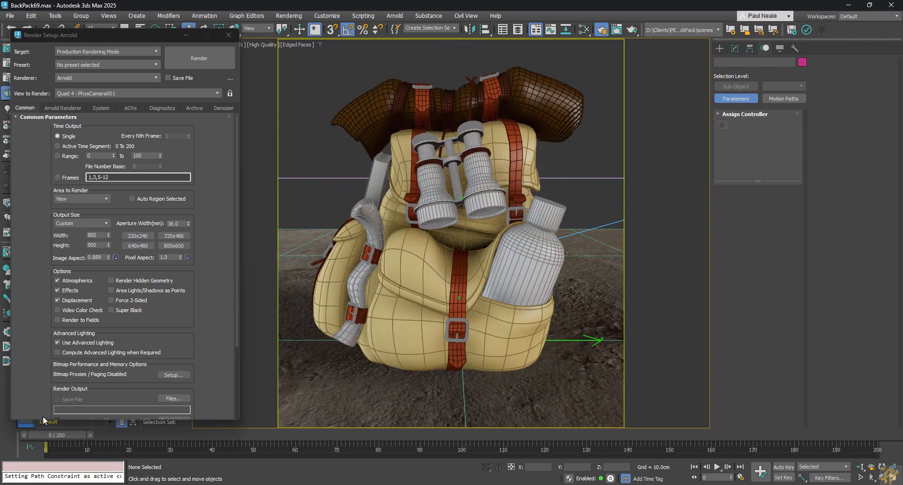
pyautogui.moveTo(583, 197); pyautogui.dragTo(583, 198)
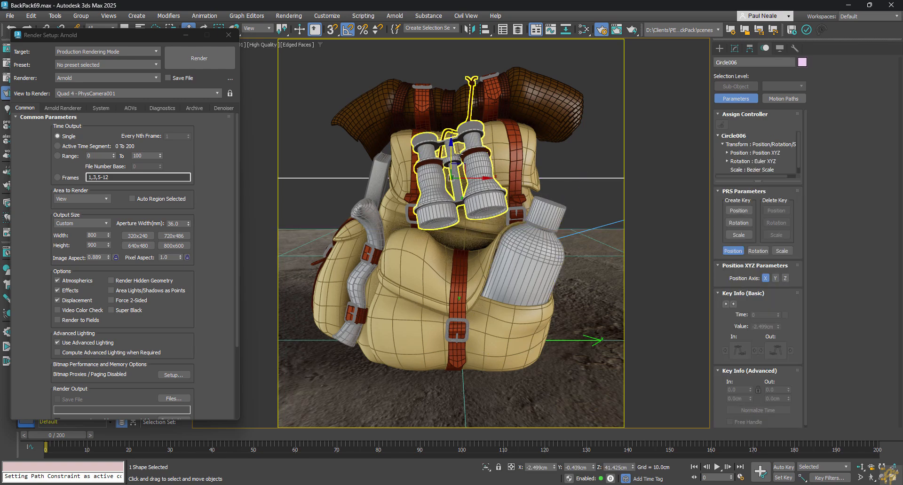
pyautogui.moveTo(451, 150); pyautogui.dragTo(449, 125)
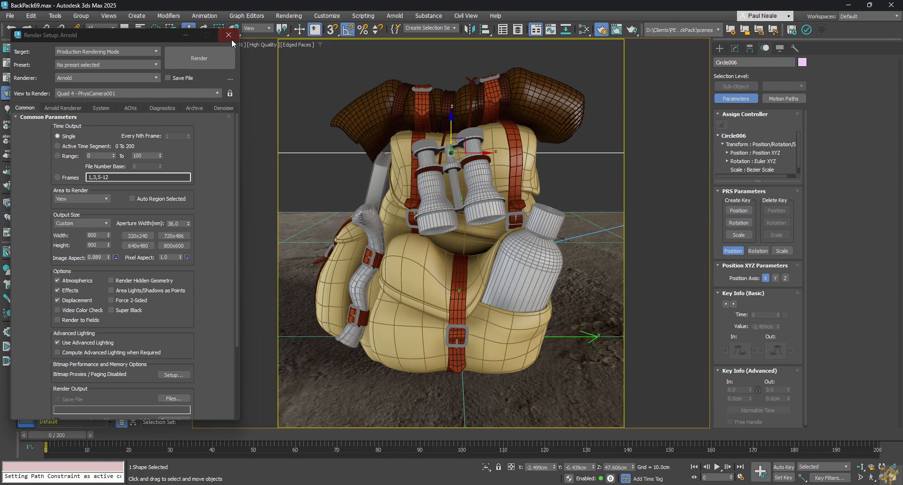
# Set the render time output to Active Time Segment and choose JPEG as the render output file type.
pyautogui.moveTo(219, 251)
pyautogui.mouseDown()
pyautogui.moveTo(220, 242)
pyautogui.moveTo(221, 253)
pyautogui.mouseUp()
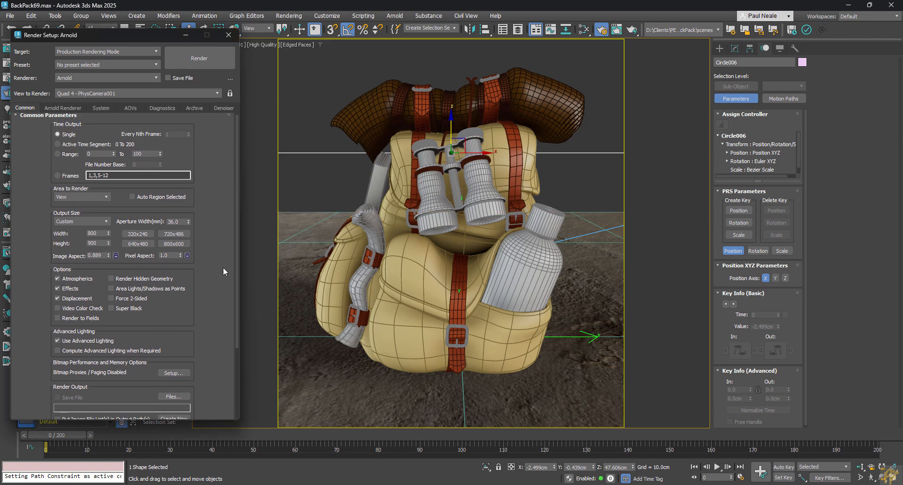
pyautogui.click(63, 145)
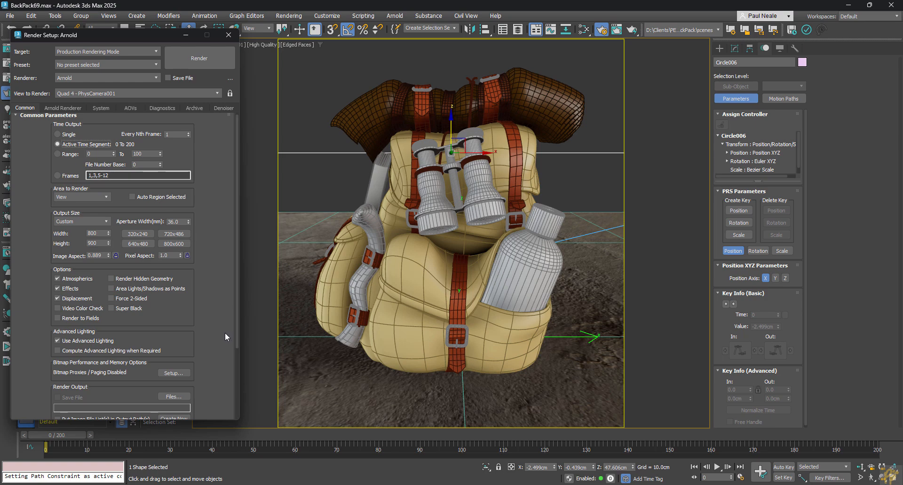
pyautogui.scroll(-4, 75, 301)
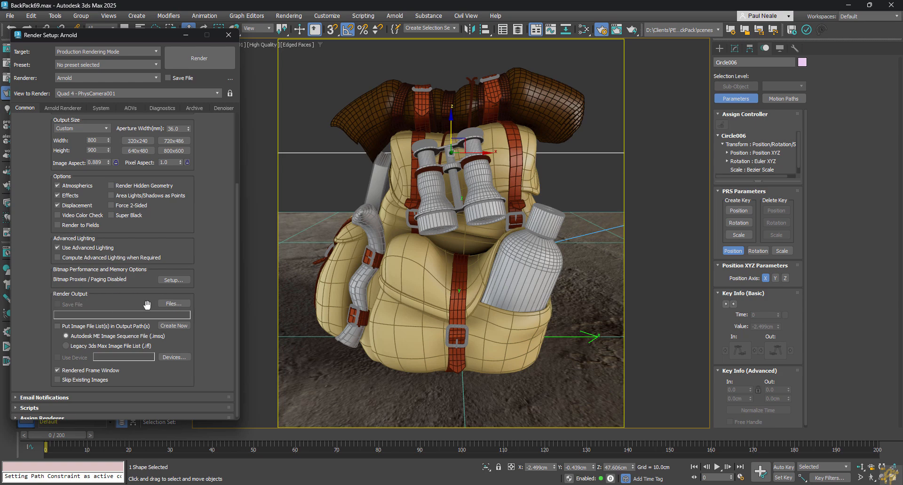
pyautogui.click(174, 304)
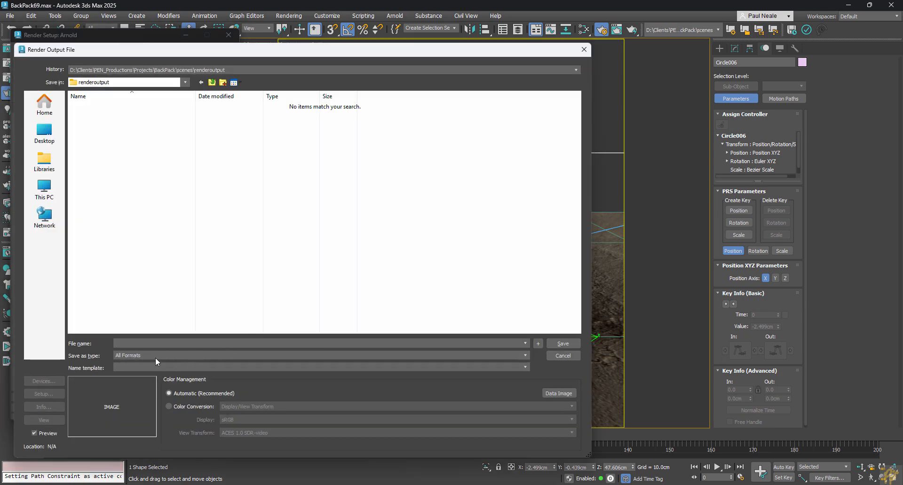
pyautogui.click(155, 356)
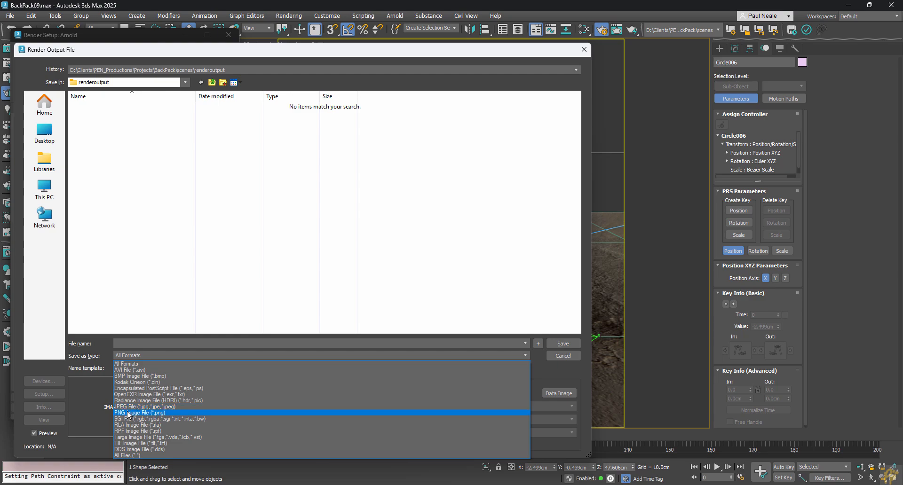
pyautogui.click(130, 413)
pyautogui.click(136, 355)
pyautogui.click(129, 407)
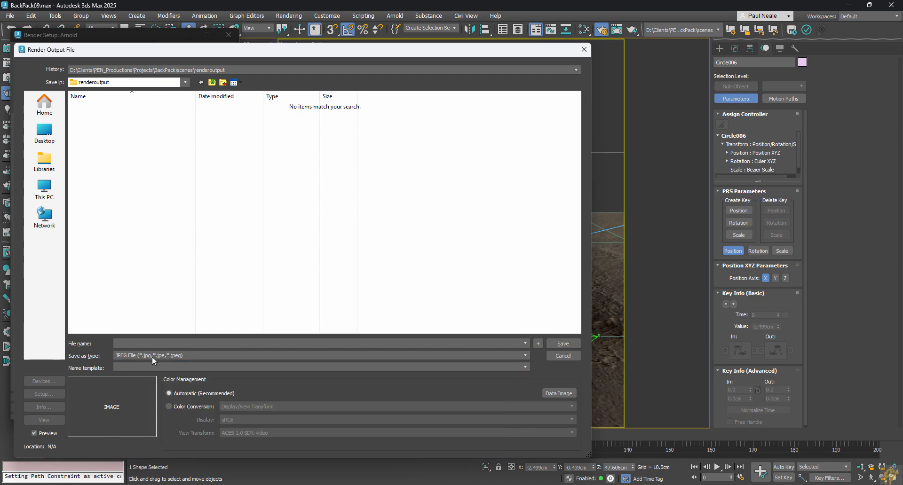
pyautogui.click(152, 356)
pyautogui.click(133, 407)
# Save the render output file as ModelRotation in the renderoutput folder with the offered JPEG settings, and close the render setup.
pyautogui.click(122, 343)
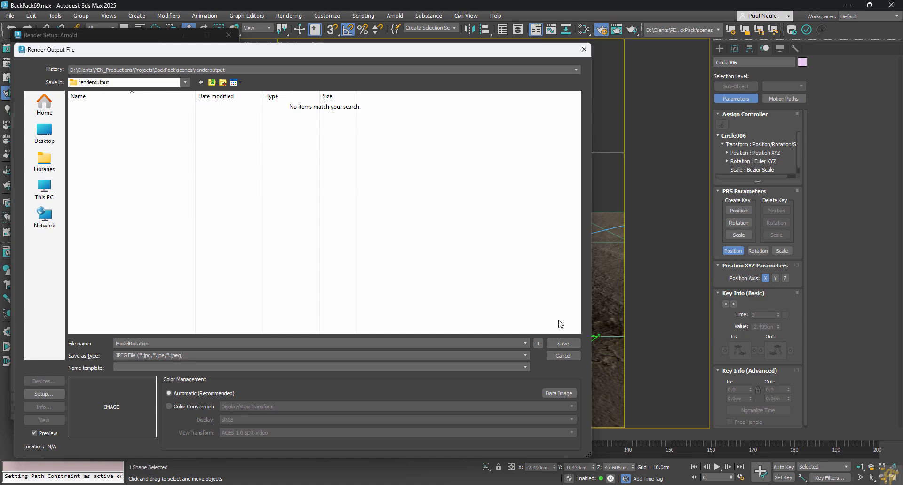
pyautogui.click(564, 345)
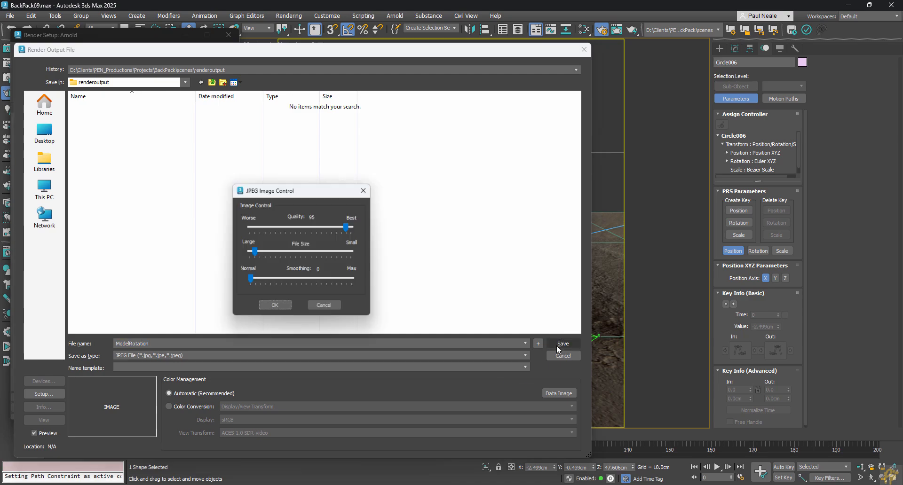
pyautogui.click(276, 308)
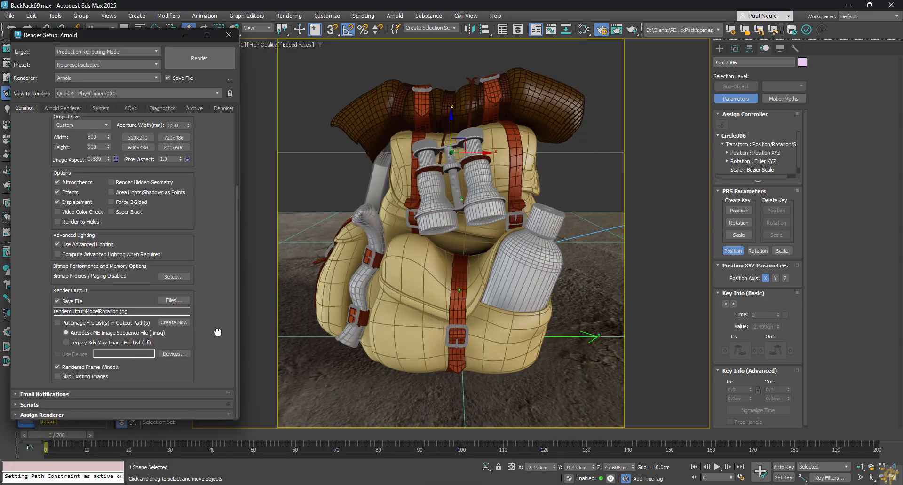
pyautogui.scroll(4, 217, 324)
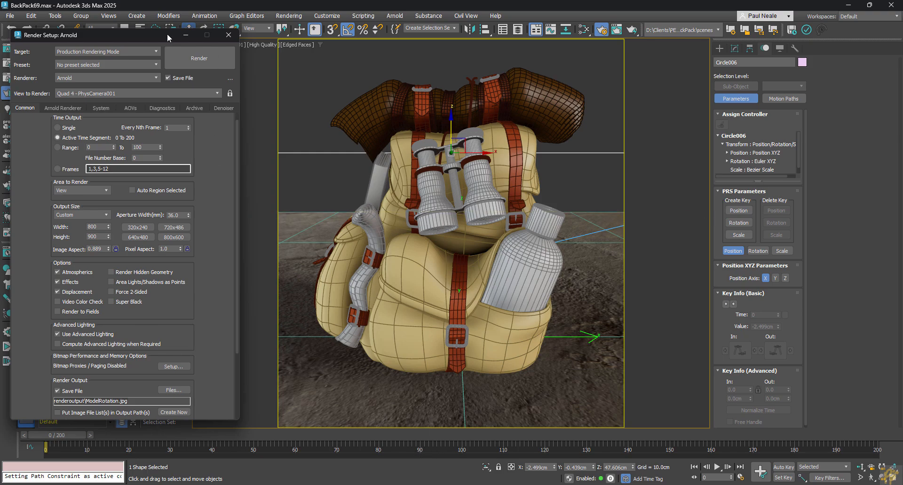
pyautogui.click(229, 35)
# Set up a preview animation of the physical camera view with image quality 80, keeping the High Quality preset and Default Shading.
pyautogui.click(197, 45)
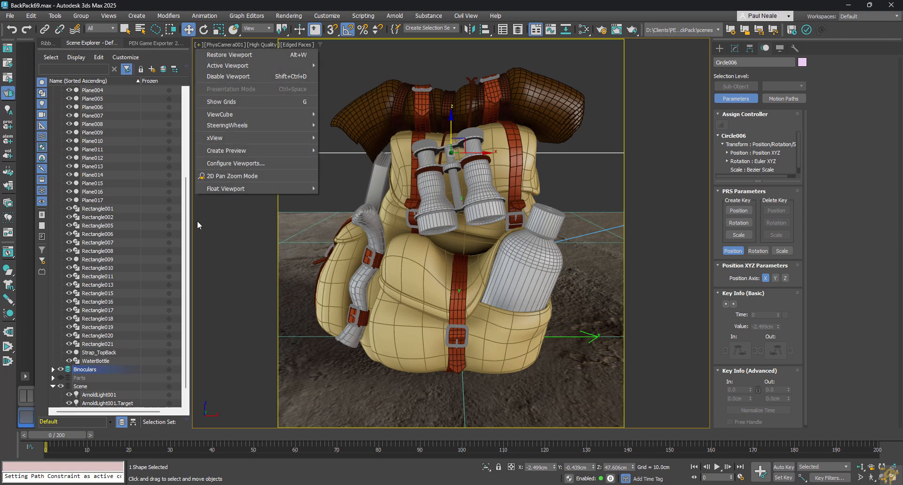
pyautogui.moveTo(238, 151)
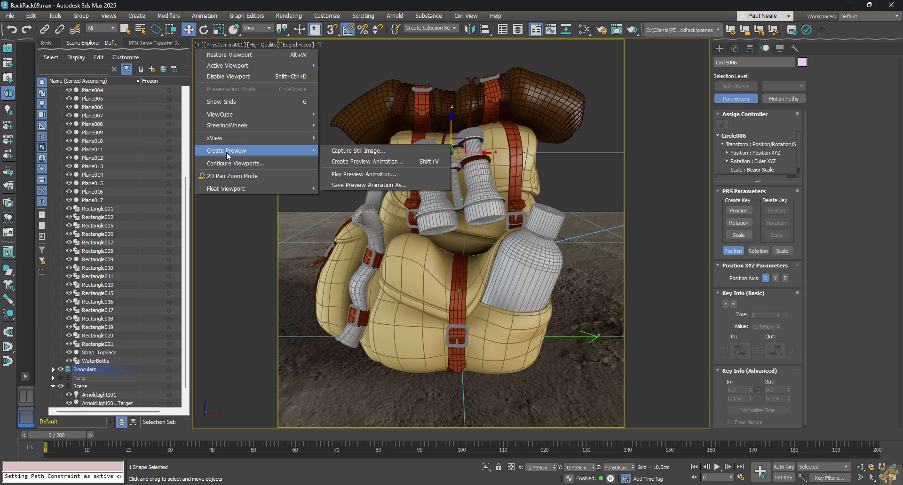
pyautogui.click(404, 162)
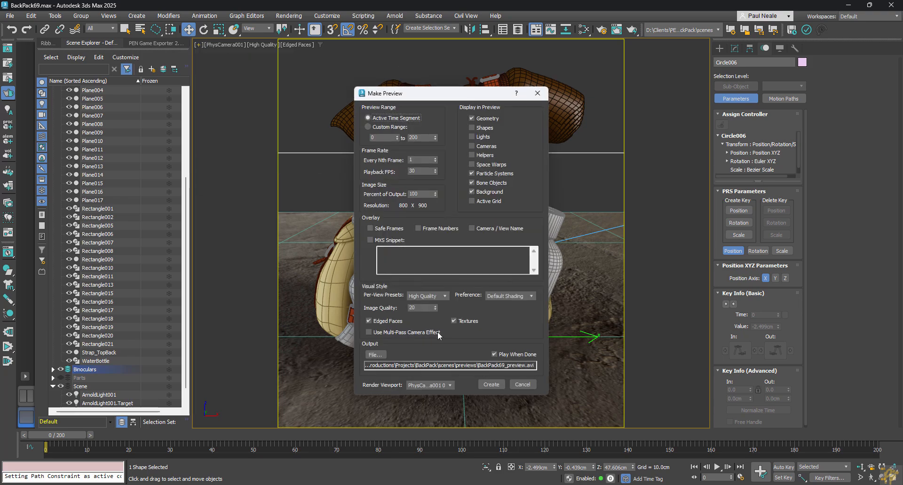
pyautogui.click(444, 295)
pyautogui.click(445, 296)
pyautogui.doubleClick(413, 308)
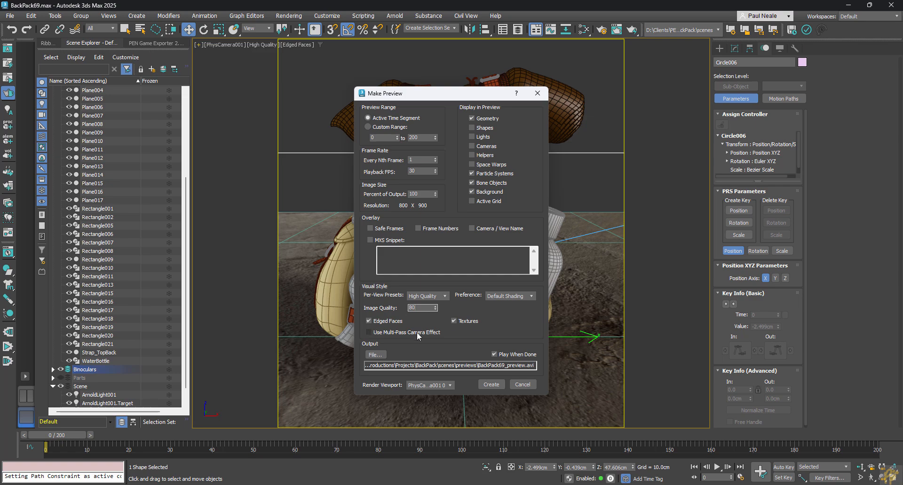
pyautogui.click(513, 296)
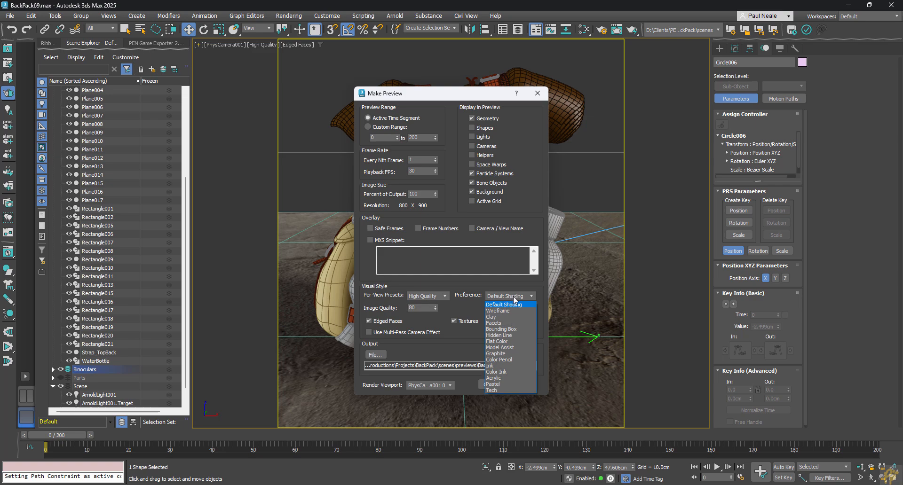
pyautogui.click(523, 299)
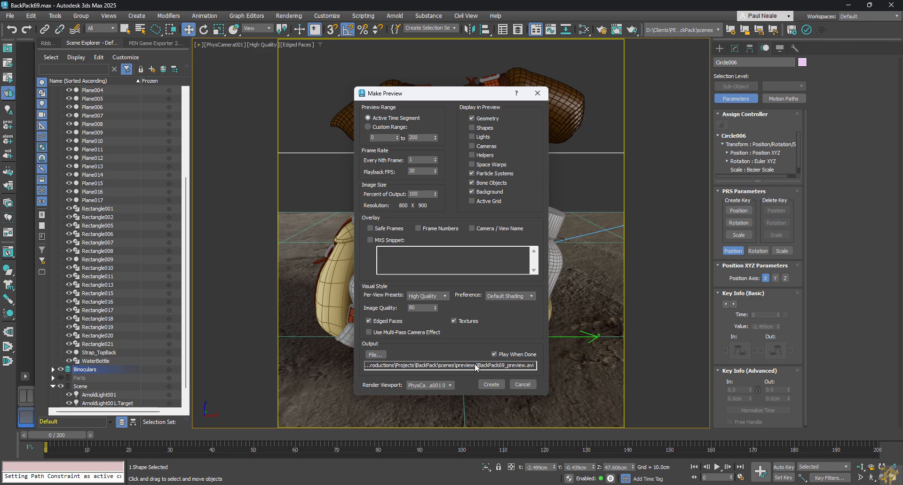
# Set the preview output to the JPEG file BackPack69_preview.jpg in the previews folder with the offered JPEG settings, and create the preview.
pyautogui.click(375, 355)
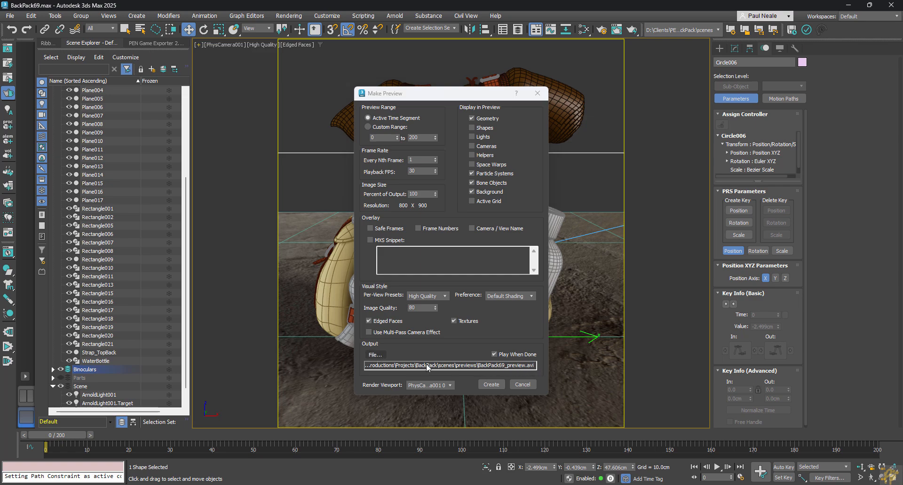
pyautogui.click(176, 324)
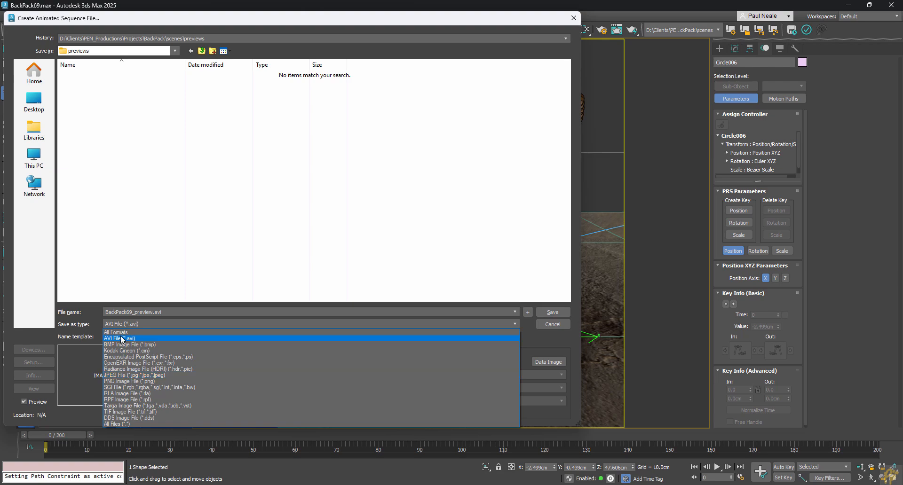
pyautogui.click(120, 376)
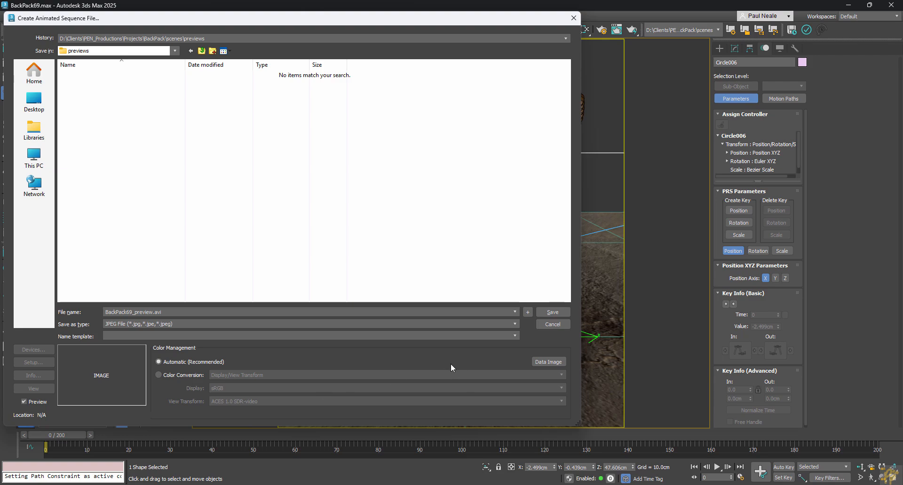
pyautogui.click(554, 313)
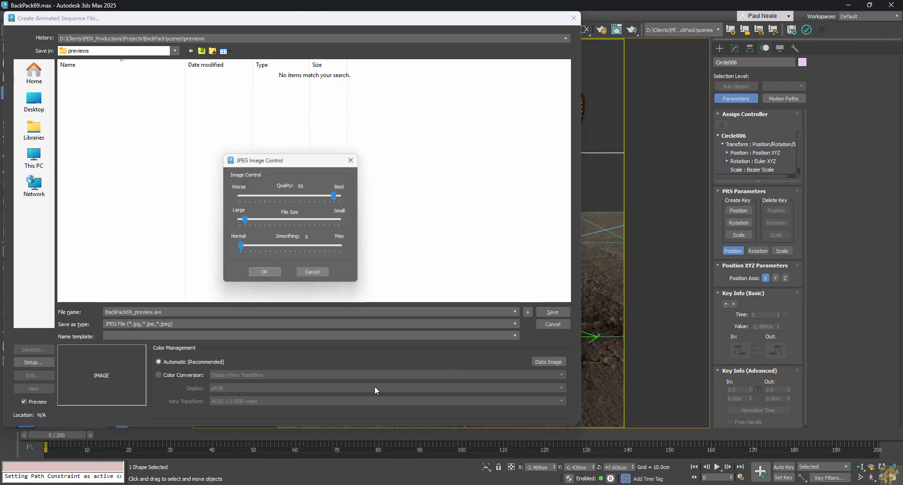
pyautogui.click(265, 276)
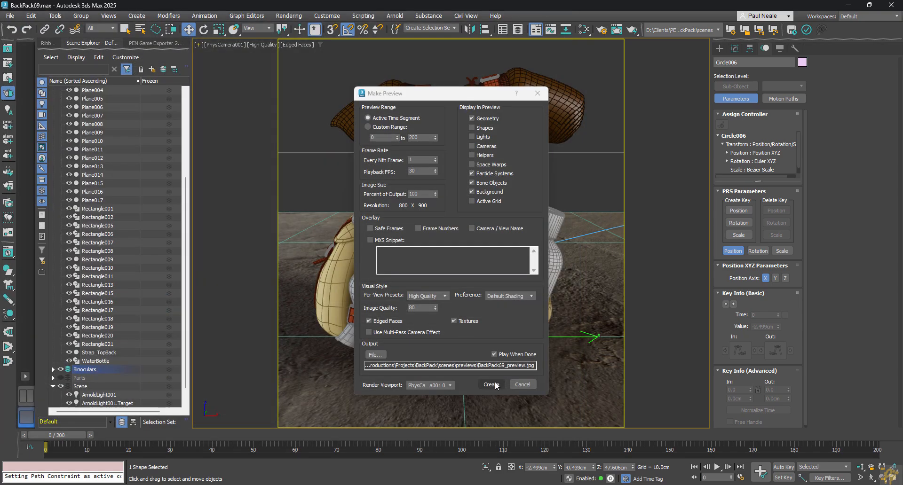
pyautogui.click(490, 385)
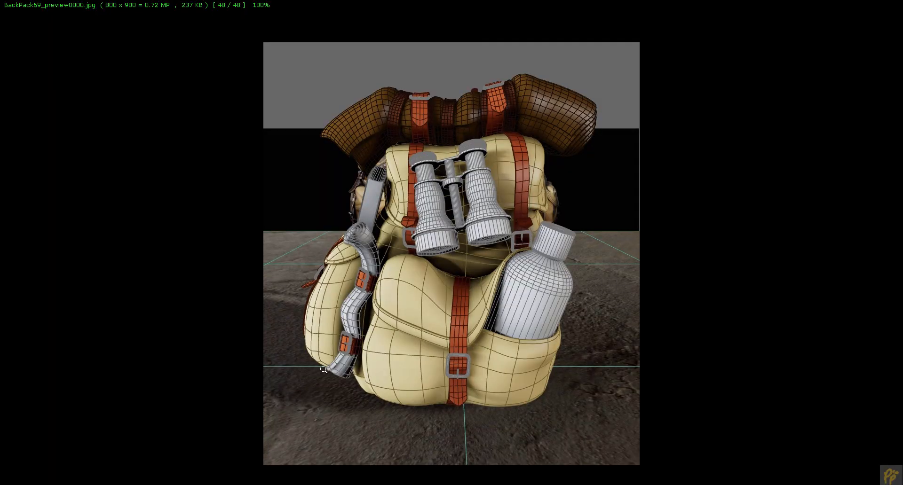
# Leave the full-screen image and examine the backpack's rotation by stepping back and forth through the preview frames in FastStone Image Viewer.
pyautogui.press('Escape')
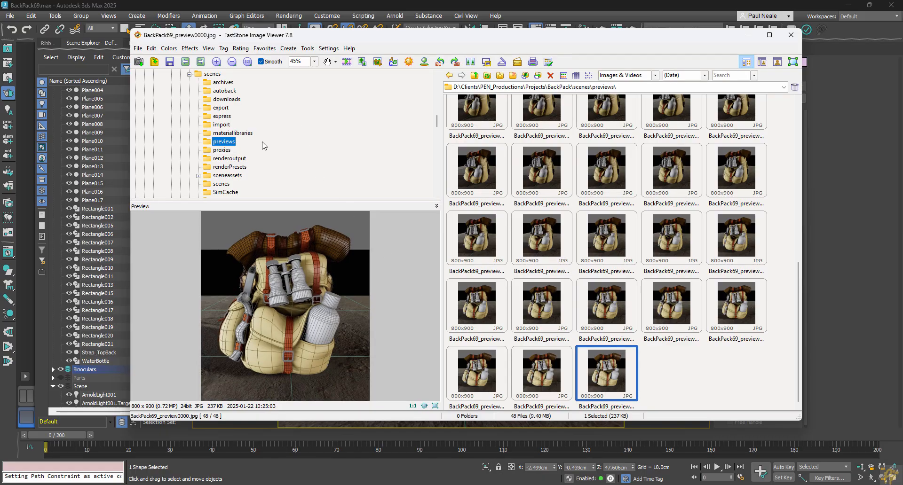
pyautogui.click(501, 127)
pyautogui.scroll(-20, 318, 310)
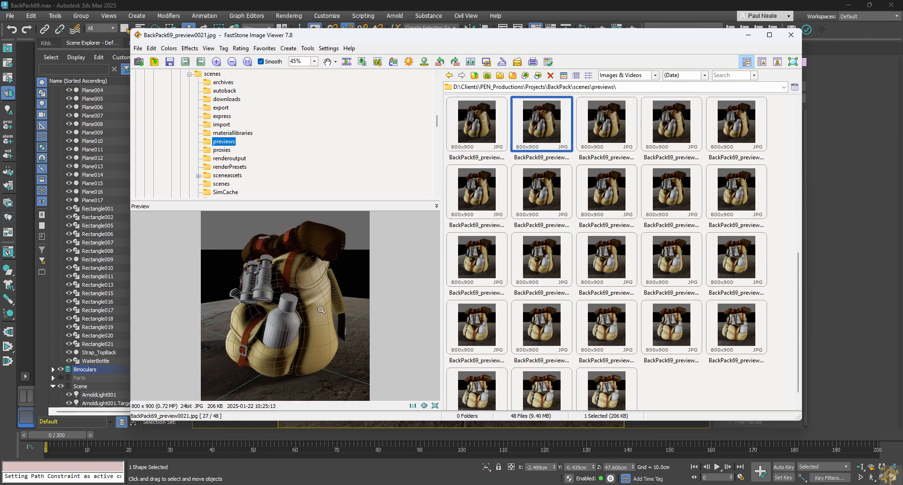
pyautogui.scroll(20, 384, 359)
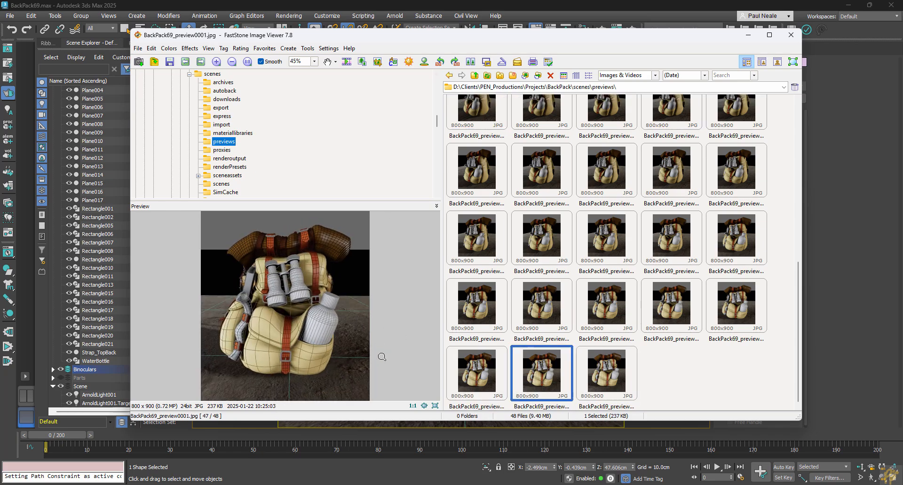
pyautogui.scroll(20, 382, 355)
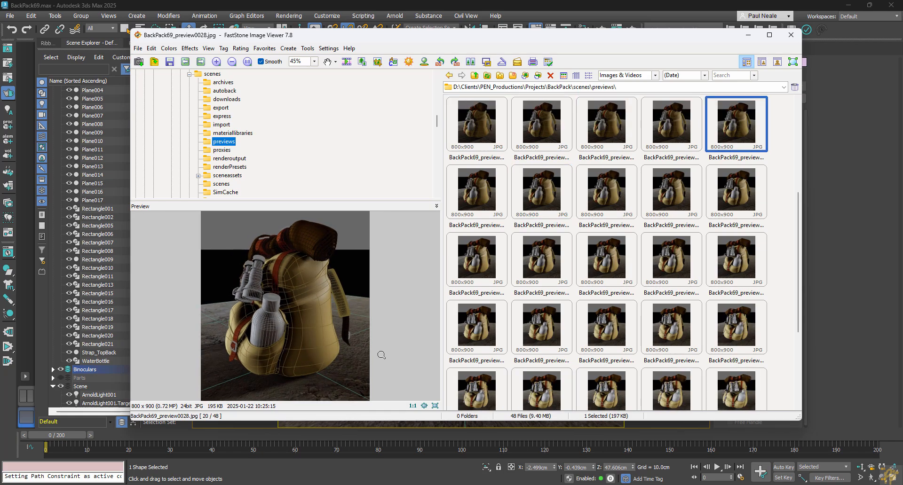
pyautogui.scroll(-20, 384, 353)
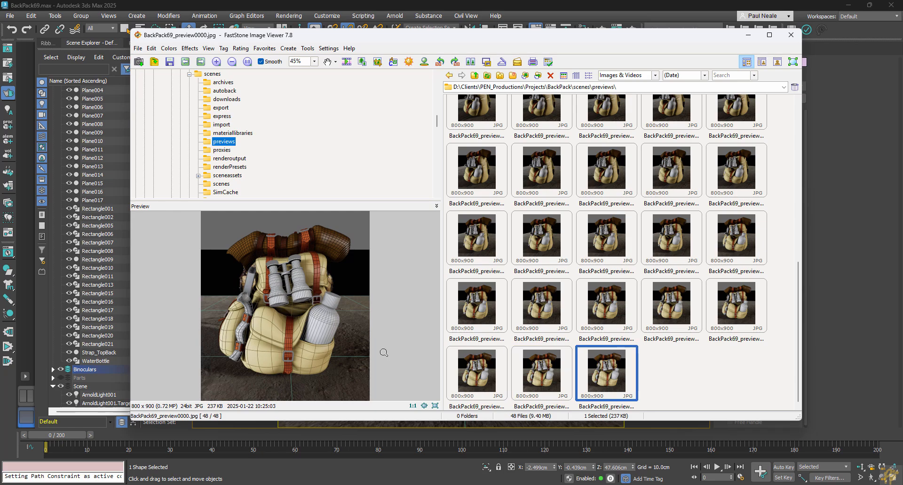
pyautogui.press('Left')
pyautogui.press('Left')
pyautogui.press('Left')
pyautogui.press('Left')
pyautogui.press('Left')
pyautogui.press('Left')
pyautogui.press('Left')
pyautogui.press('Left')
pyautogui.press('Left')
pyautogui.press('Left')
pyautogui.press('Left')
pyautogui.press('Left')
pyautogui.press('Left')
pyautogui.press('Left')
pyautogui.press('Left')
pyautogui.press('Left')
pyautogui.press('Left')
pyautogui.press('Left')
pyautogui.press('Left')
pyautogui.press('Left')
pyautogui.press('Left')
pyautogui.press('Left')
pyautogui.press('Left')
pyautogui.press('Left')
pyautogui.press('Left')
pyautogui.press('Left')
pyautogui.press('Left')
pyautogui.press('Left')
pyautogui.press('Left')
pyautogui.press('Left')
pyautogui.press('Left')
pyautogui.press('Left')
pyautogui.press('Left')
pyautogui.press('Left')
pyautogui.press('Left')
pyautogui.press('Left')
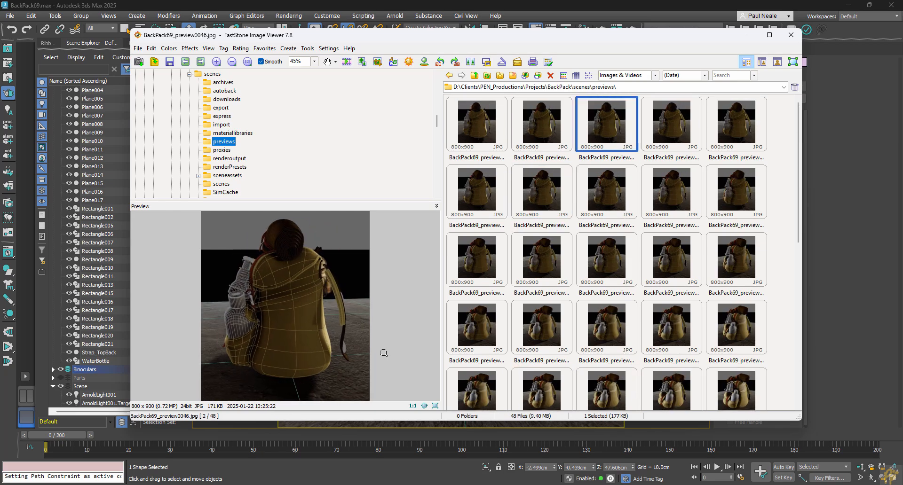
pyautogui.press('Right')
pyautogui.press('Right')
pyautogui.press('Right')
pyautogui.press('Right')
pyautogui.press('Right')
pyautogui.press('Right')
pyautogui.press('Right')
pyautogui.press('Right')
pyautogui.press('Right')
pyautogui.press('Right')
pyautogui.press('Right')
pyautogui.press('Right')
pyautogui.press('Right')
pyautogui.press('Right')
pyautogui.press('Right')
pyautogui.press('Right')
pyautogui.press('Right')
pyautogui.press('Right')
pyautogui.press('Right')
pyautogui.press('Left')
pyautogui.press('Left')
pyautogui.press('Left')
pyautogui.press('Left')
pyautogui.press('Left')
pyautogui.press('Left')
pyautogui.press('Left')
pyautogui.press('Left')
pyautogui.press('Left')
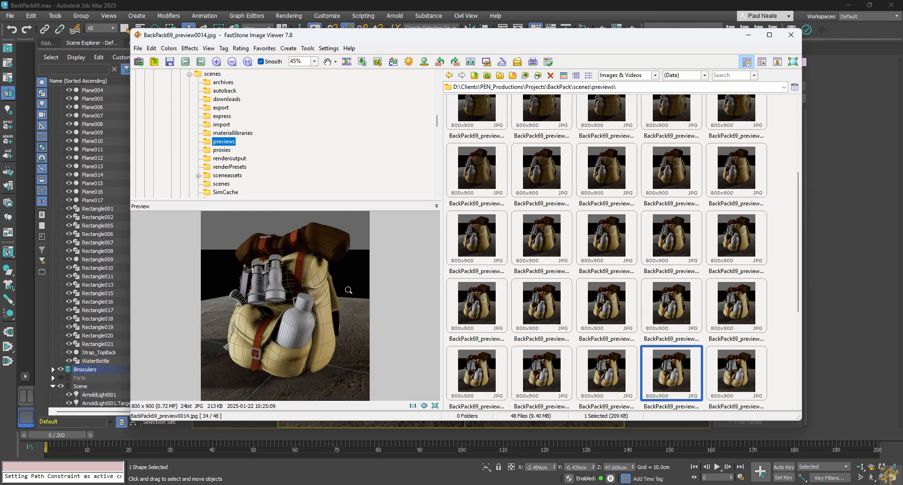
pyautogui.scroll(-13, 359, 256)
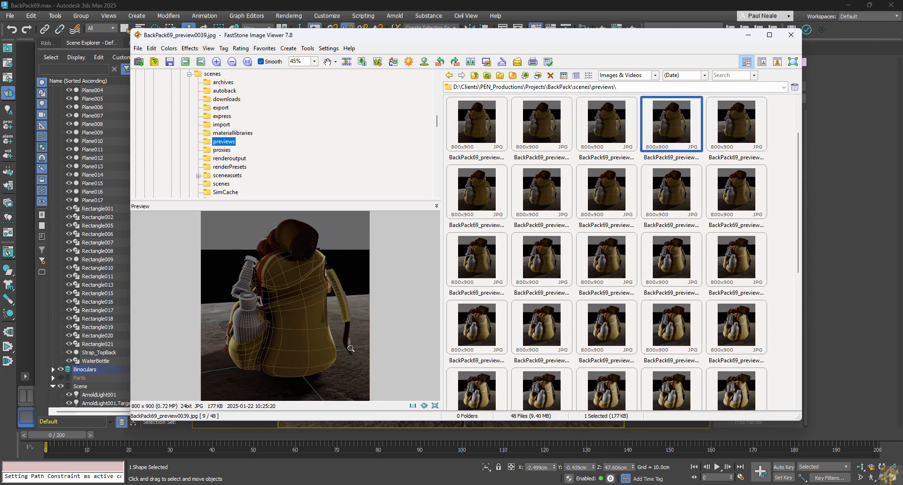
# Switch back to 3ds Max and hide the Ground object beneath the backpack.
pyautogui.click(584, 5)
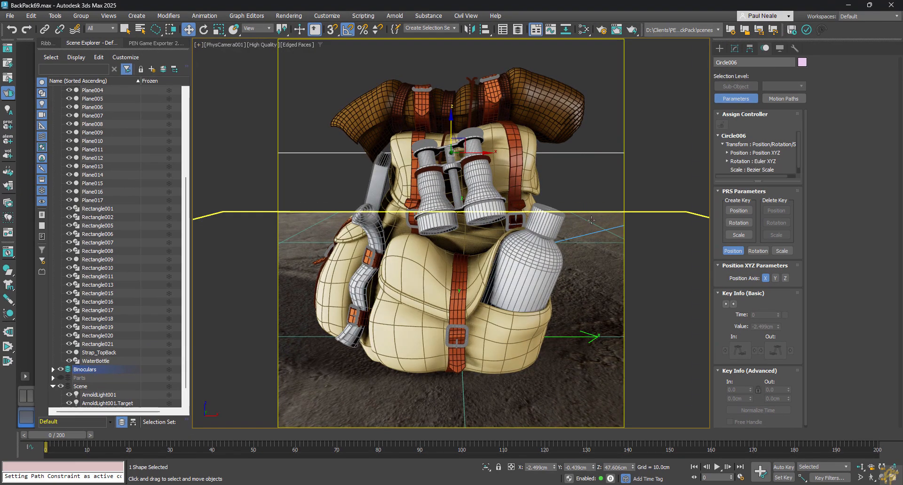
pyautogui.click(621, 297)
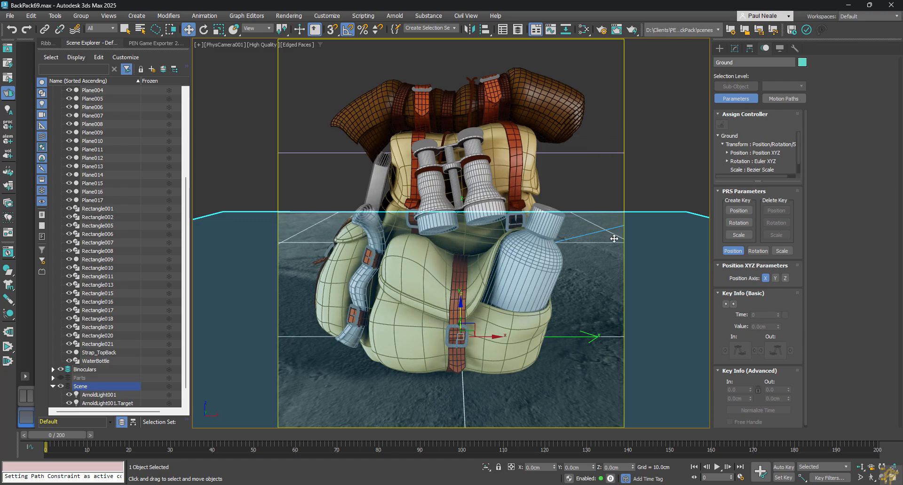
pyautogui.rightClick(600, 258)
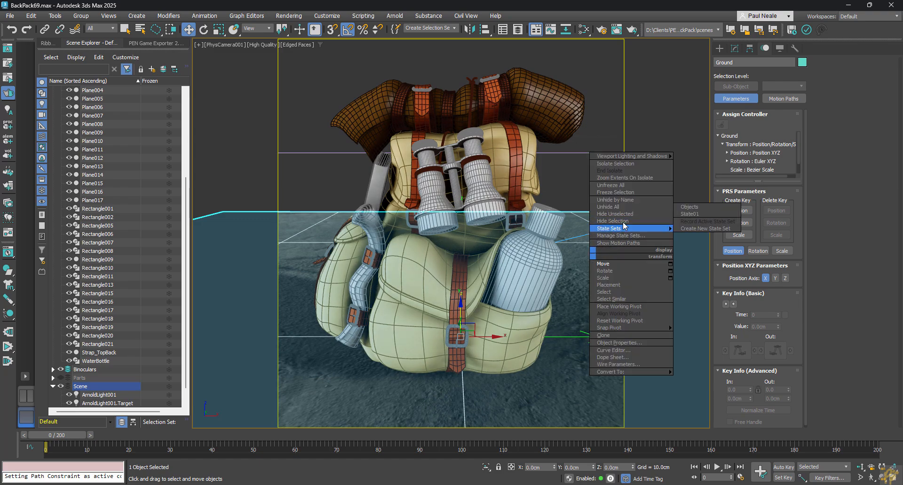
pyautogui.click(611, 226)
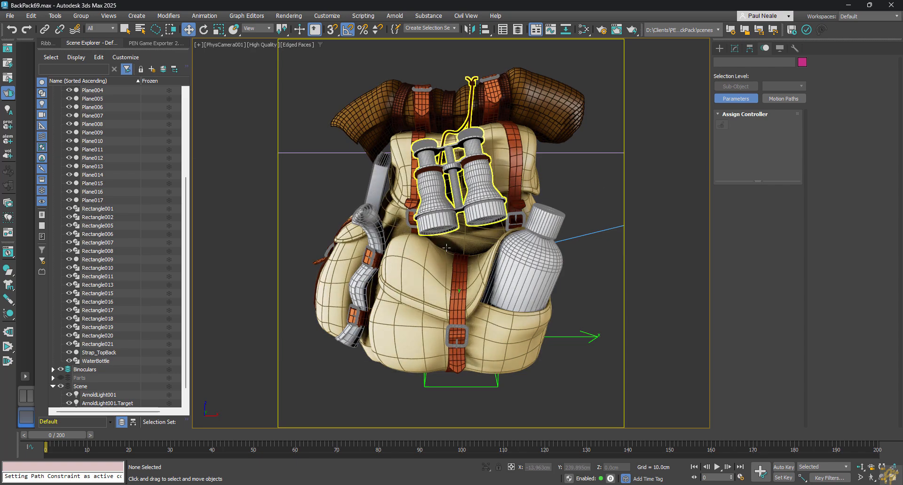